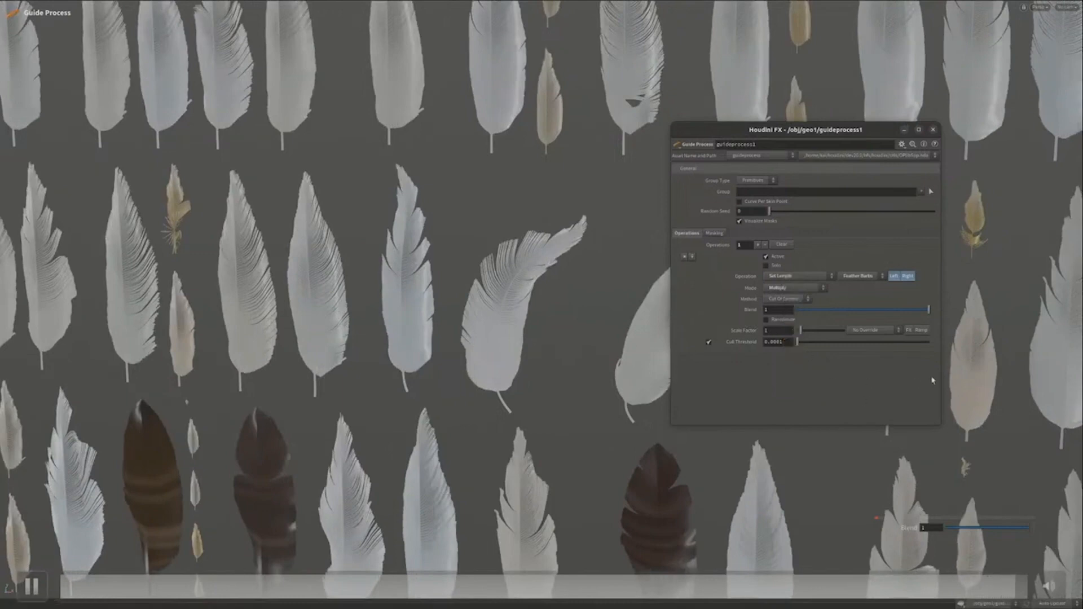
pyautogui.press('space')
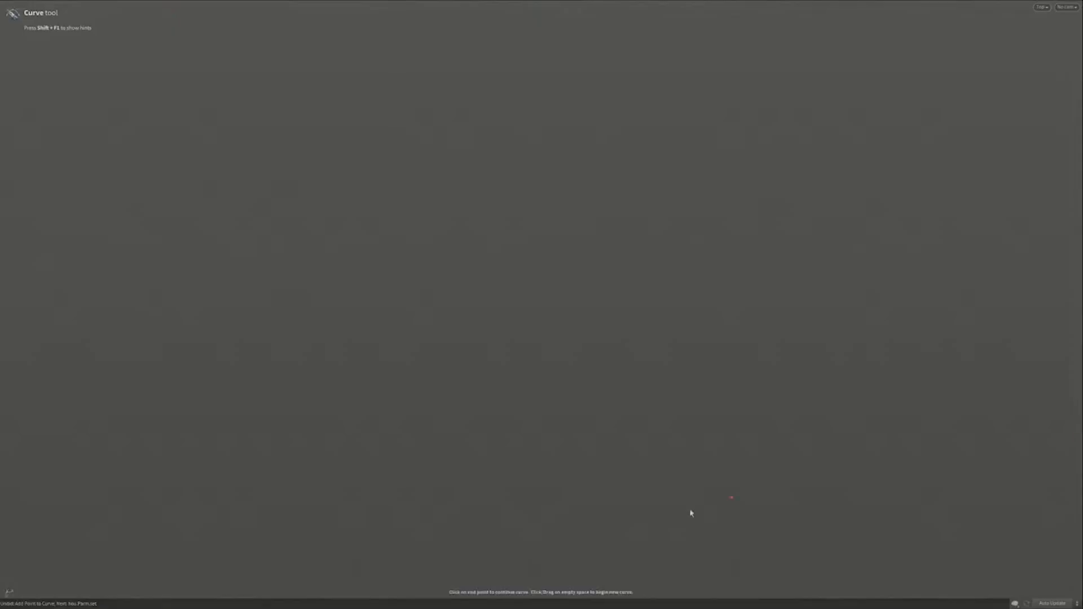
# - Draw a near-vertical two-point curve as the feather shaft and bow it slightly outward
pyautogui.click(462, 546)
pyautogui.click(494, 61)
pyautogui.press('Return')
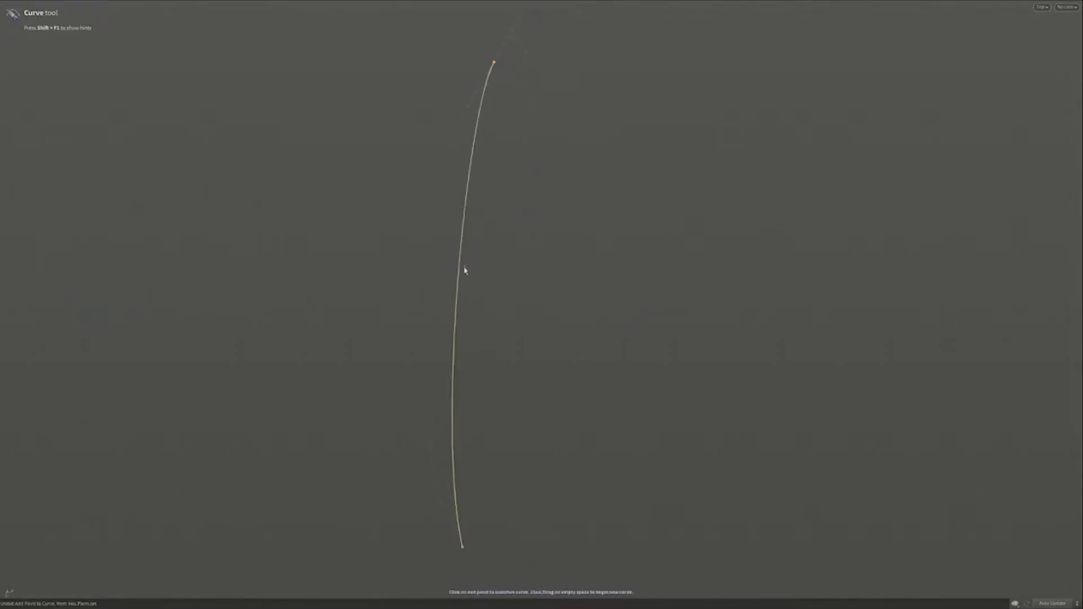
pyautogui.moveTo(461, 267); pyautogui.dragTo(452, 264)
# - Draw the feather's narrow left outline curve from near the shaft base, through a mid point, to just beyond the tip
pyautogui.click(448, 506)
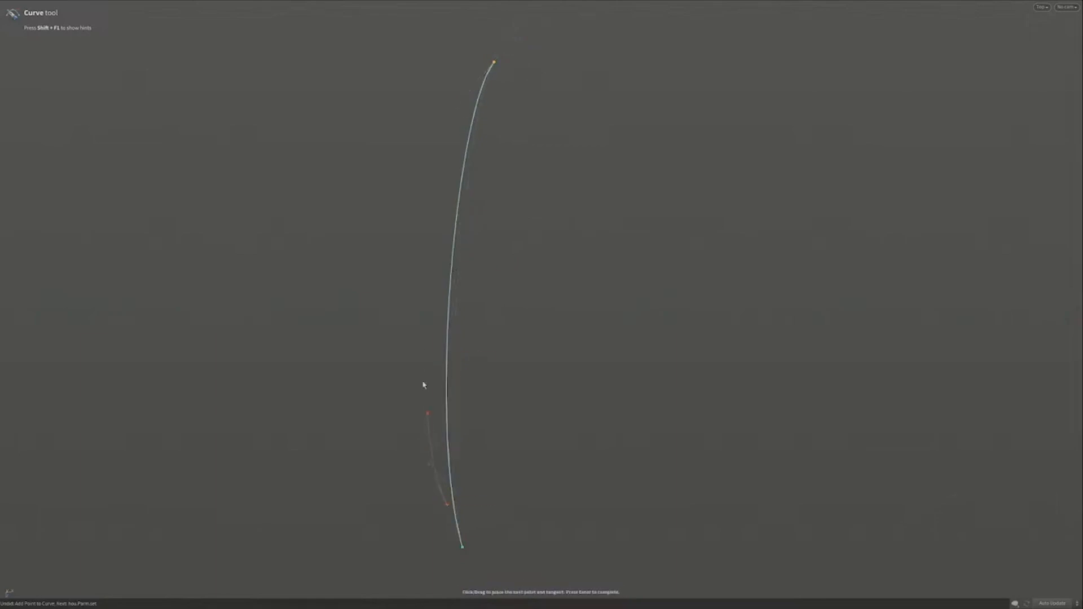
pyautogui.click(439, 228)
pyautogui.click(507, 45)
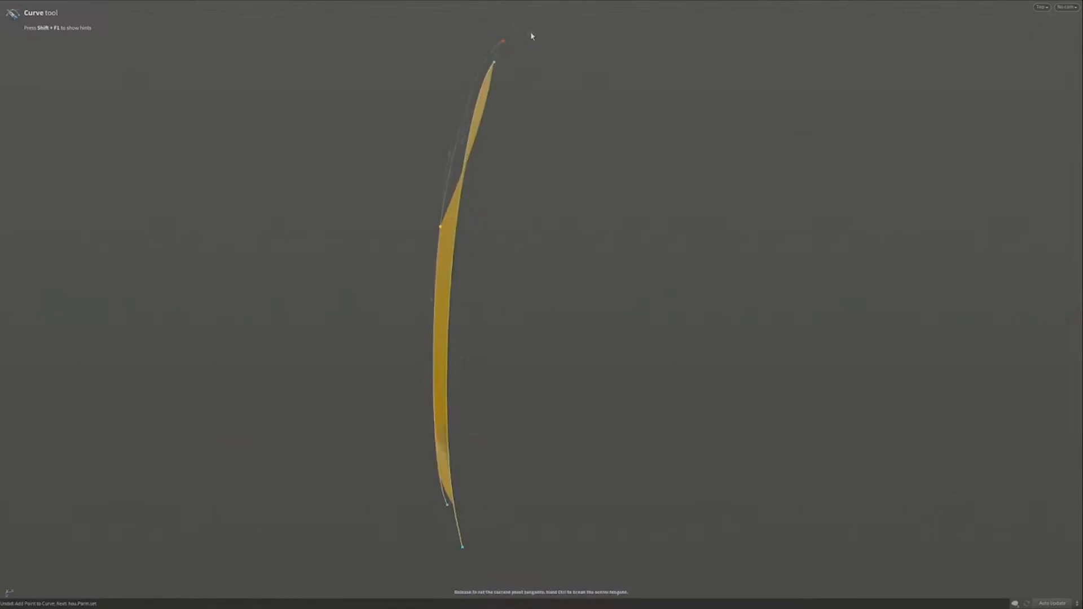
# - Draw the wider right outline curve from the shaft base to the tip, with a notch stepping in towards the shaft, and adjust its end point
pyautogui.moveTo(456, 506); pyautogui.dragTo(511, 467)
pyautogui.click(518, 422)
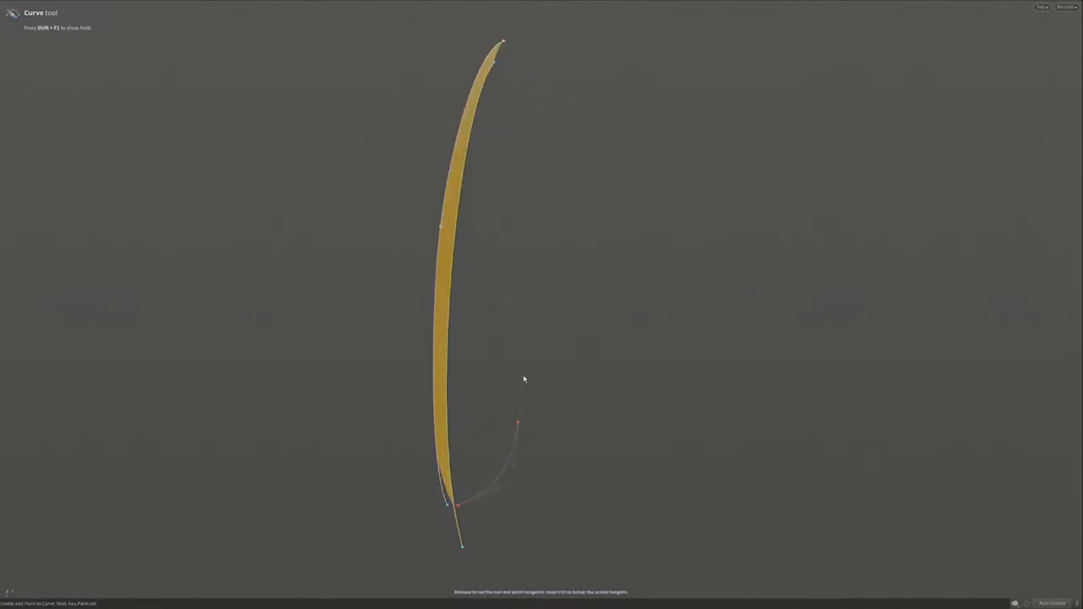
pyautogui.click(515, 308)
pyautogui.click(468, 285)
pyautogui.click(474, 181)
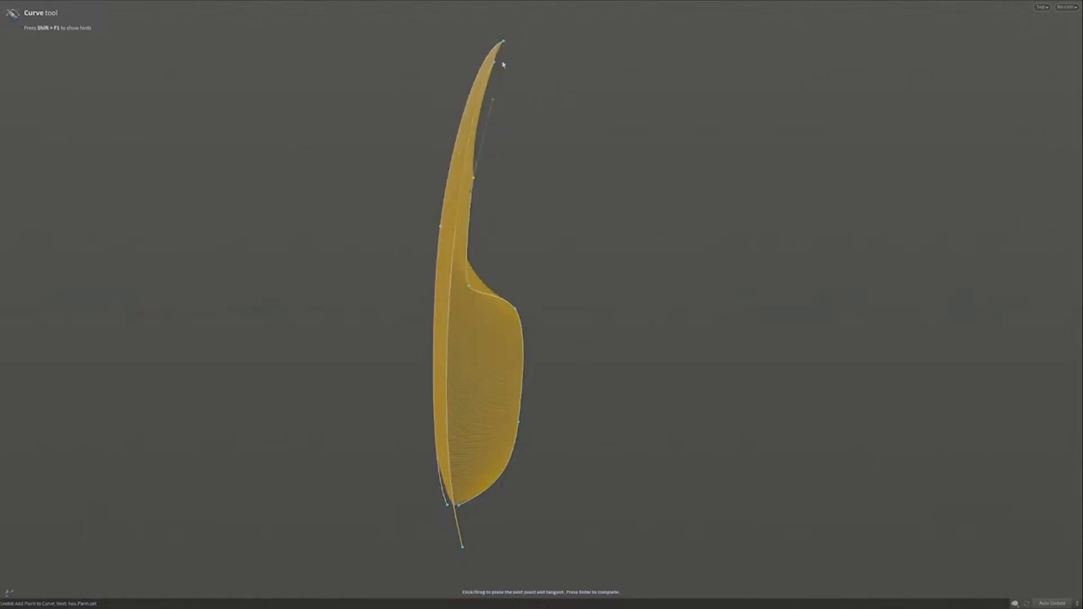
pyautogui.click(503, 41)
pyautogui.moveTo(509, 49); pyautogui.dragTo(504, 43)
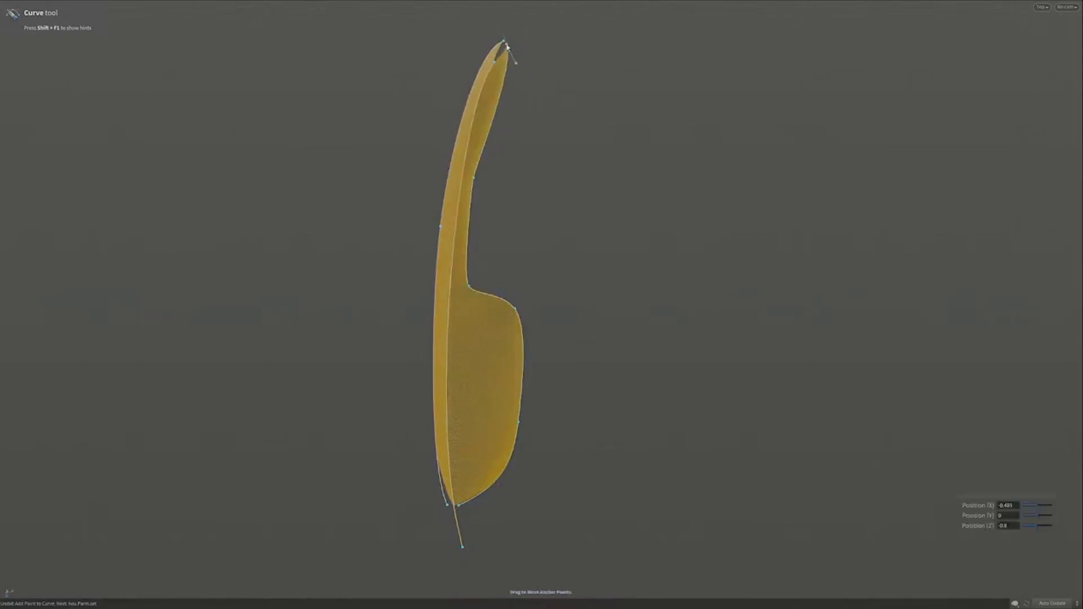
pyautogui.press('Escape')
# - Draw an upward-curving barb guide from the shaft to the notch edge on the feather's right side
pyautogui.moveTo(443, 422); pyautogui.dragTo(610, 160, button='right')
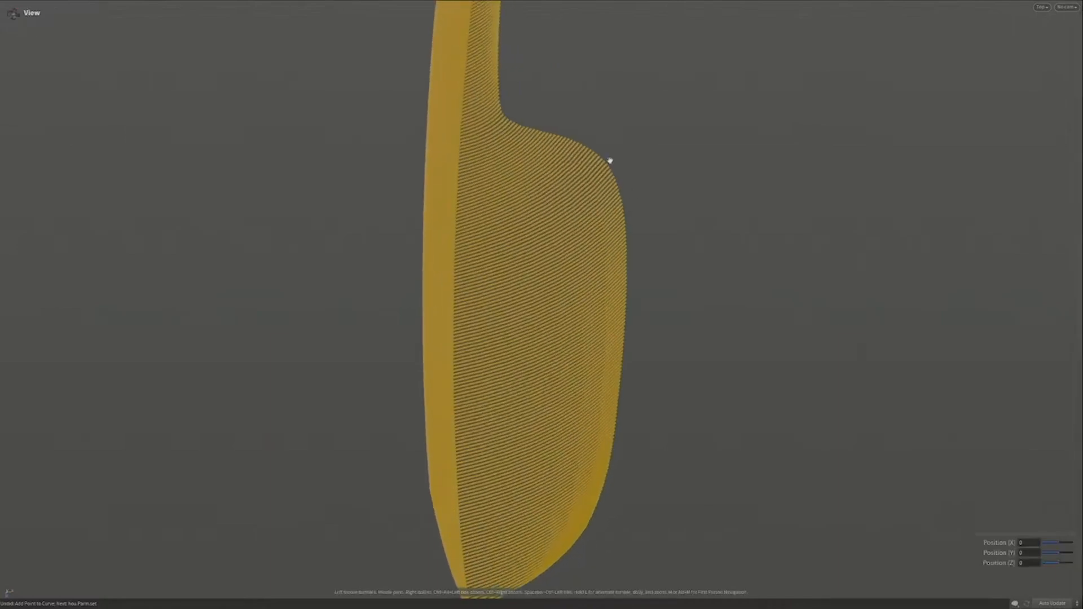
pyautogui.click(457, 206)
pyautogui.moveTo(530, 130); pyautogui.dragTo(545, 99)
pyautogui.moveTo(506, 176); pyautogui.dragTo(514, 179)
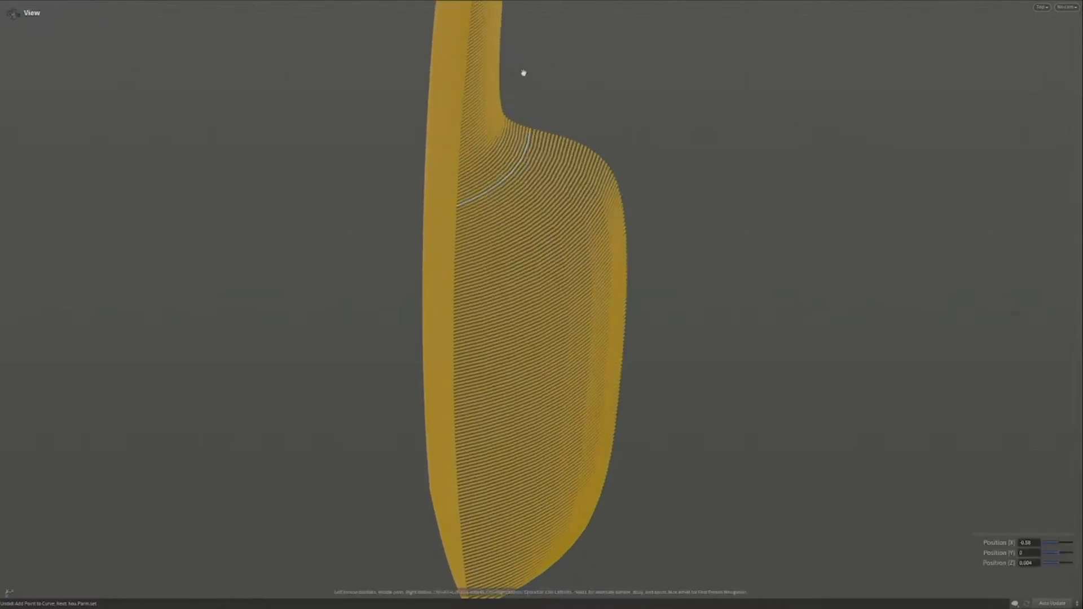
# - Draw a second barb guide from the lower shaft to the right outline and bend its middle slightly downward
pyautogui.keyDown('alt'); pyautogui.moveTo(522, 73); pyautogui.dragTo(518, 464, button='middle'); pyautogui.keyUp('alt')
pyautogui.keyDown('alt'); pyautogui.moveTo(517, 463); pyautogui.dragTo(539, 288, button='right'); pyautogui.keyUp('alt')
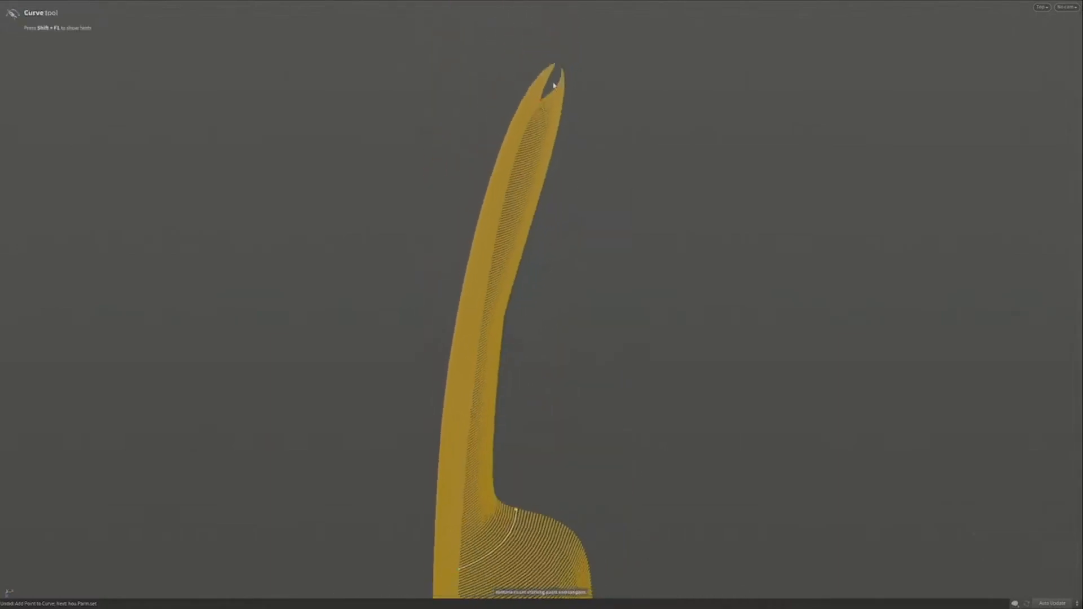
pyautogui.press('Escape')
pyautogui.keyDown('alt'); pyautogui.moveTo(543, 334); pyautogui.dragTo(580, 150, button='middle'); pyautogui.keyUp('alt')
pyautogui.keyDown('alt'); pyautogui.moveTo(579, 149); pyautogui.dragTo(540, 365, button='right'); pyautogui.keyUp('alt')
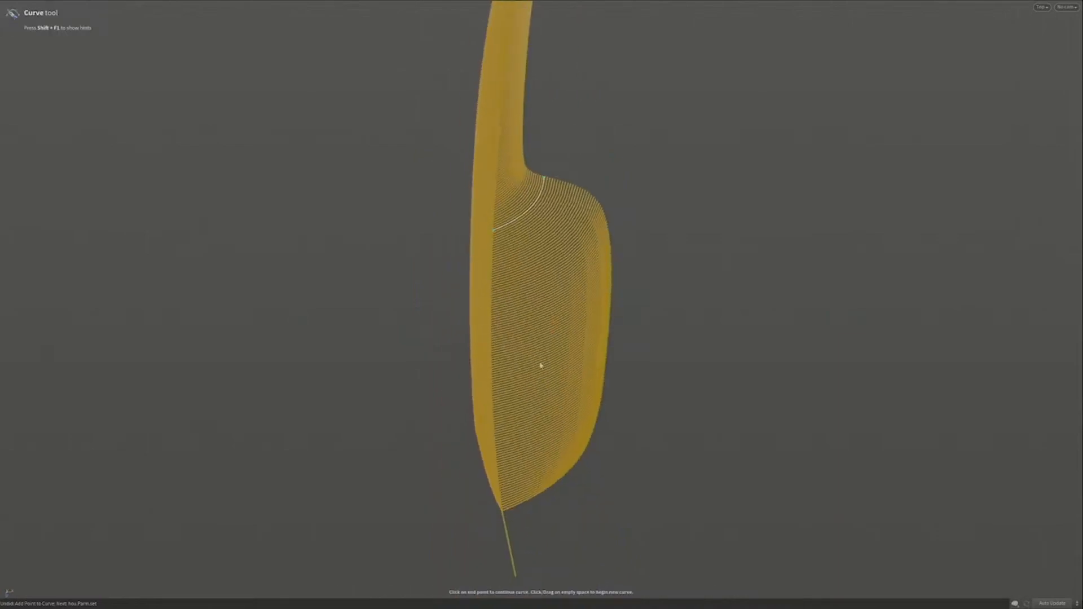
pyautogui.click(493, 407)
pyautogui.moveTo(606, 362); pyautogui.dragTo(637, 362)
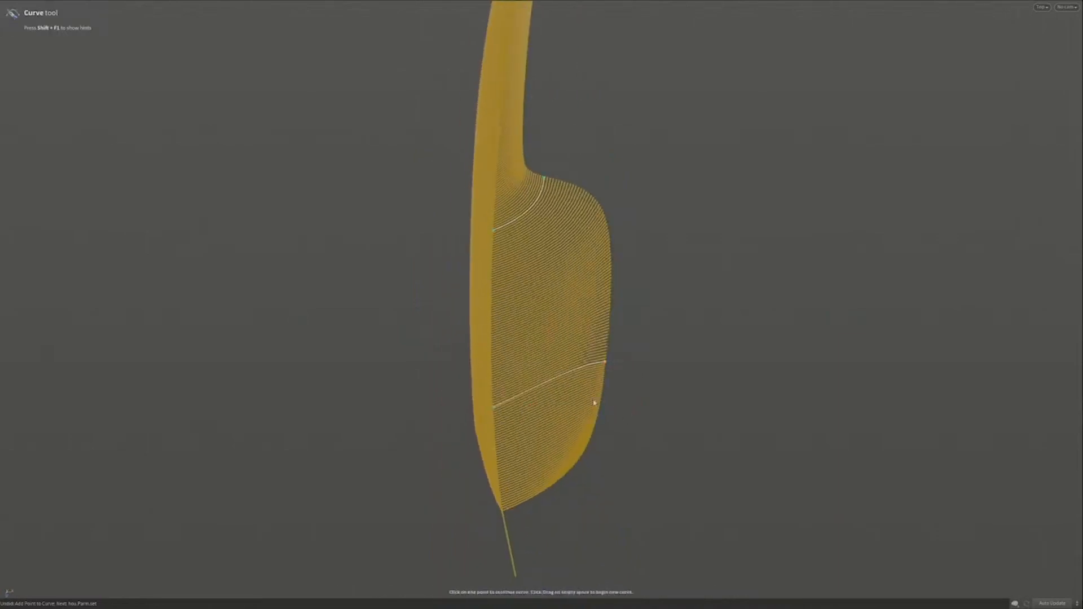
pyautogui.moveTo(564, 376); pyautogui.dragTo(561, 391)
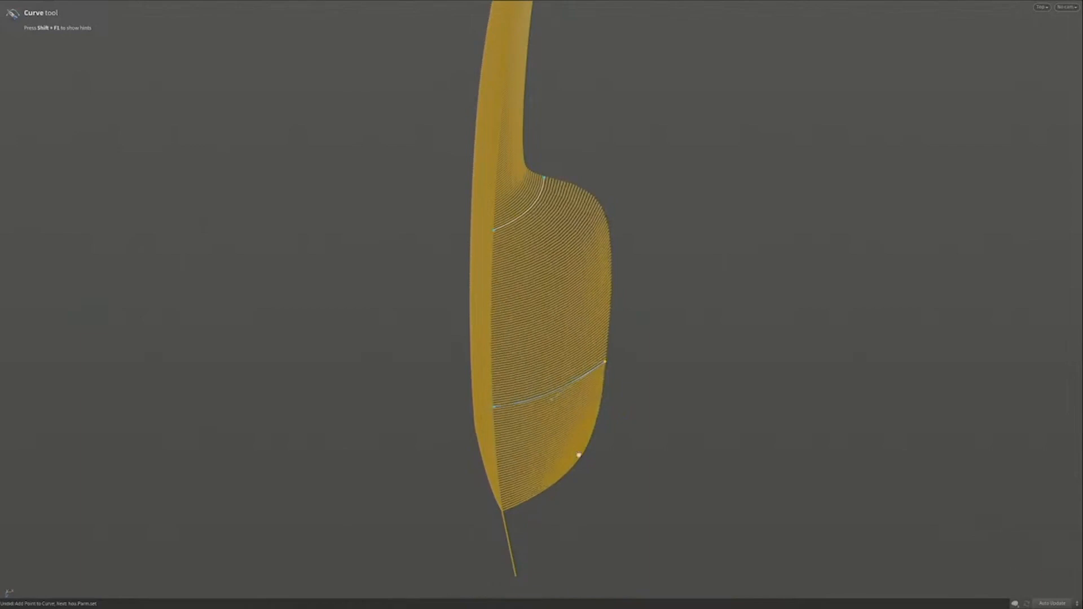
pyautogui.keyDown('alt'); pyautogui.moveTo(582, 525); pyautogui.dragTo(491, 533, button='right'); pyautogui.keyUp('alt')
pyautogui.moveTo(491, 533); pyautogui.dragTo(457, 521, button='middle')
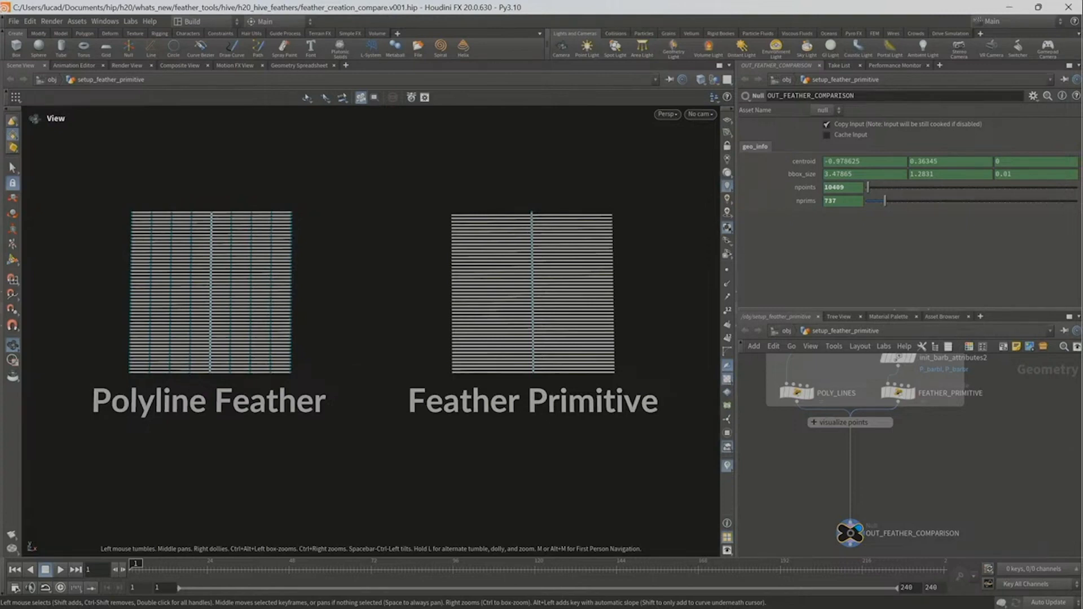
pyautogui.press('w')
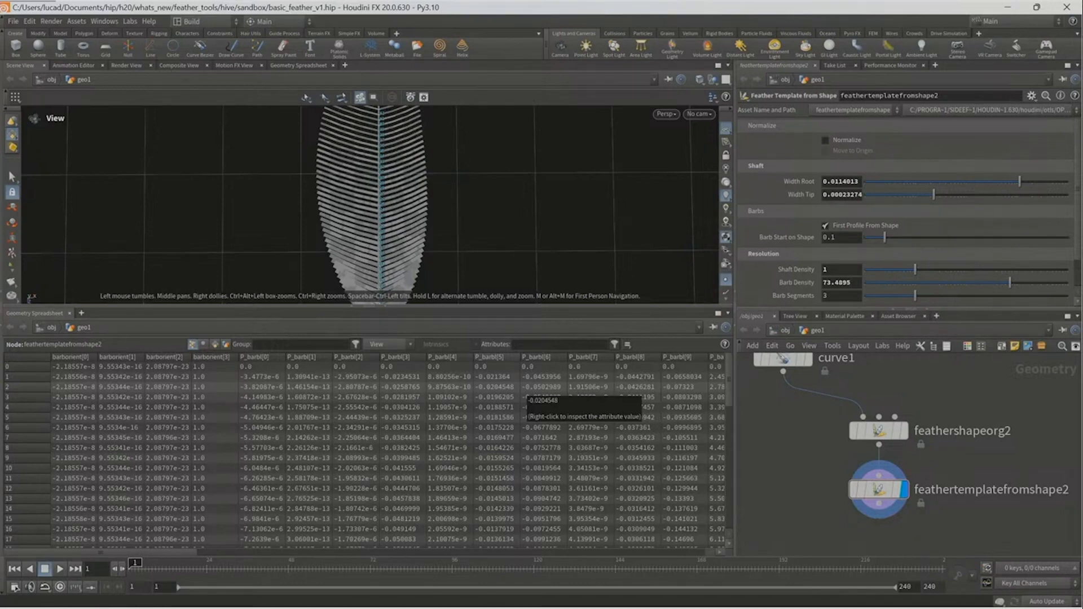
pyautogui.click(376, 344)
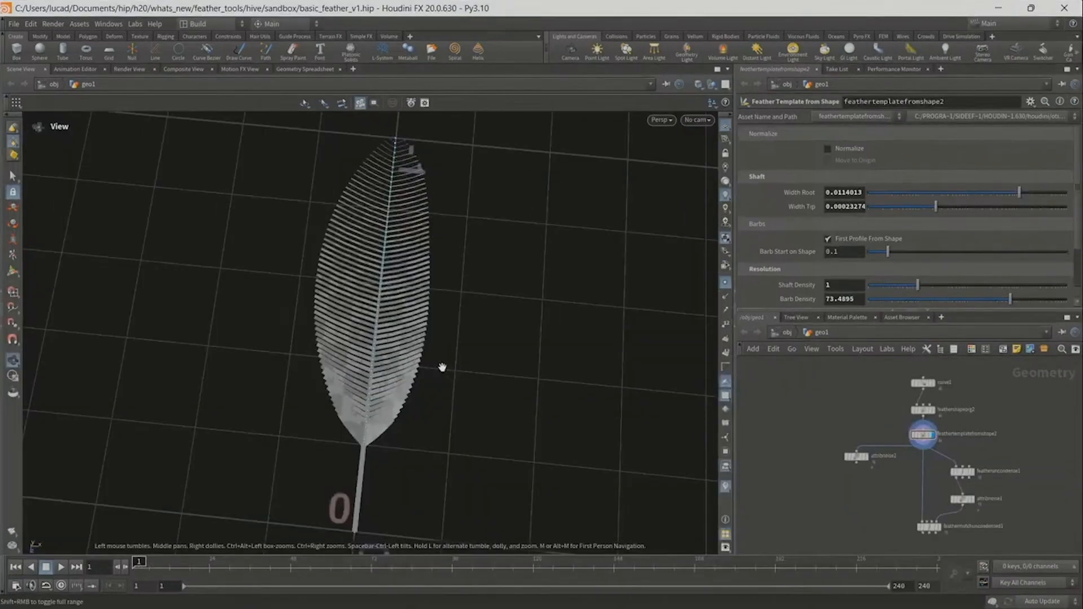
# - Switch the feather template to wireframe and back to shaded to examine its underlying shaft curve
pyautogui.moveTo(441, 367)
pyautogui.mouseDown()
pyautogui.moveTo(510, 273)
pyautogui.moveTo(484, 307)
pyautogui.moveTo(365, 324)
pyautogui.moveTo(445, 367)
pyautogui.moveTo(508, 358)
pyautogui.mouseUp()
pyautogui.press('w')
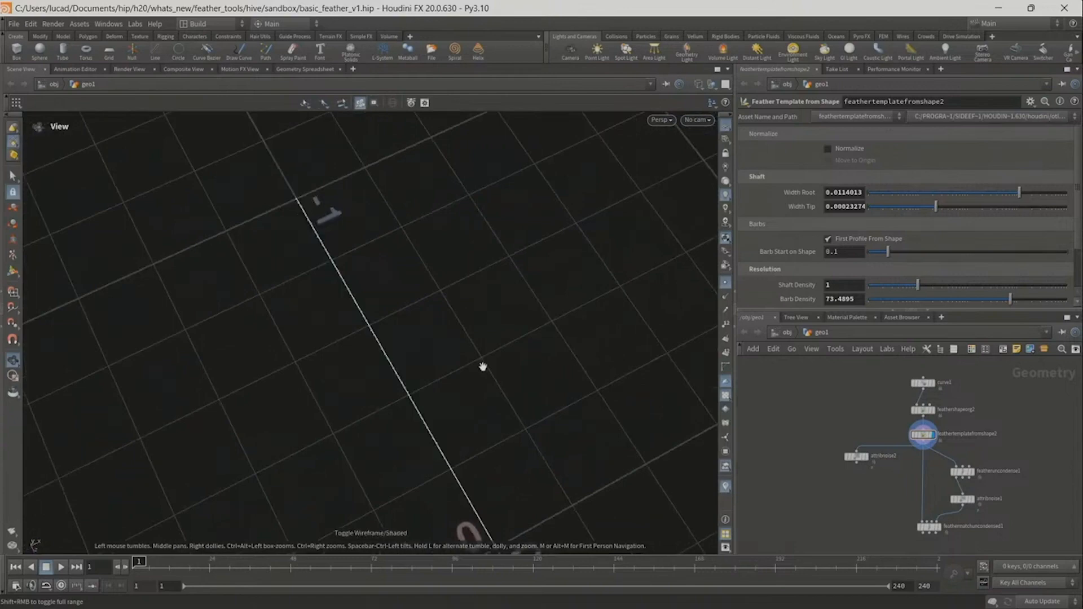
pyautogui.press('w')
# - Display the attribnoise2 node's result and examine the noise-deformed feather from a low side angle
pyautogui.scroll(4, 887, 484)
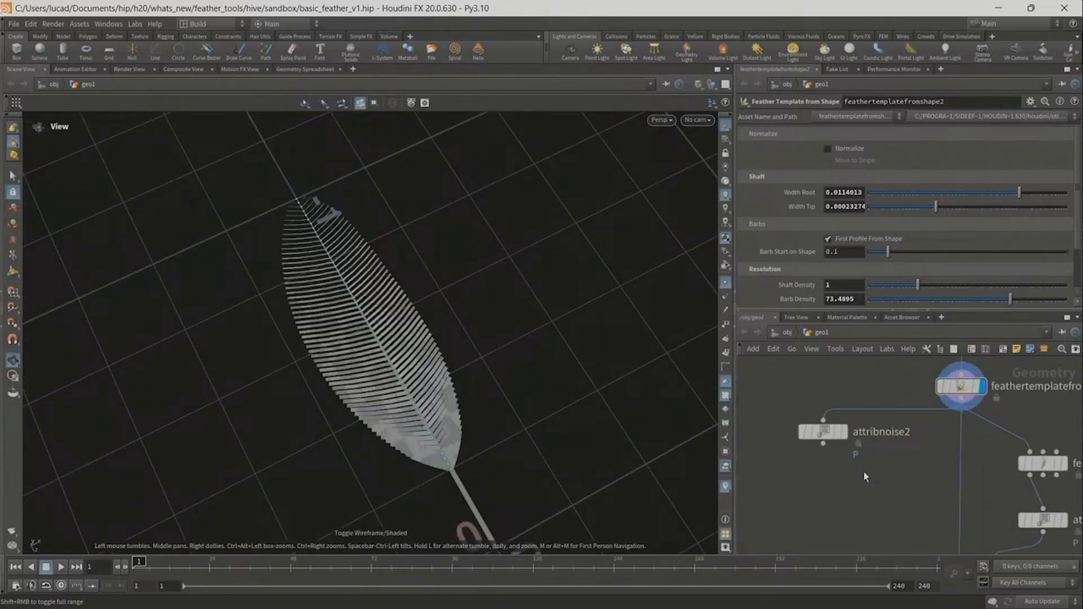
pyautogui.moveTo(505, 389); pyautogui.dragTo(443, 407)
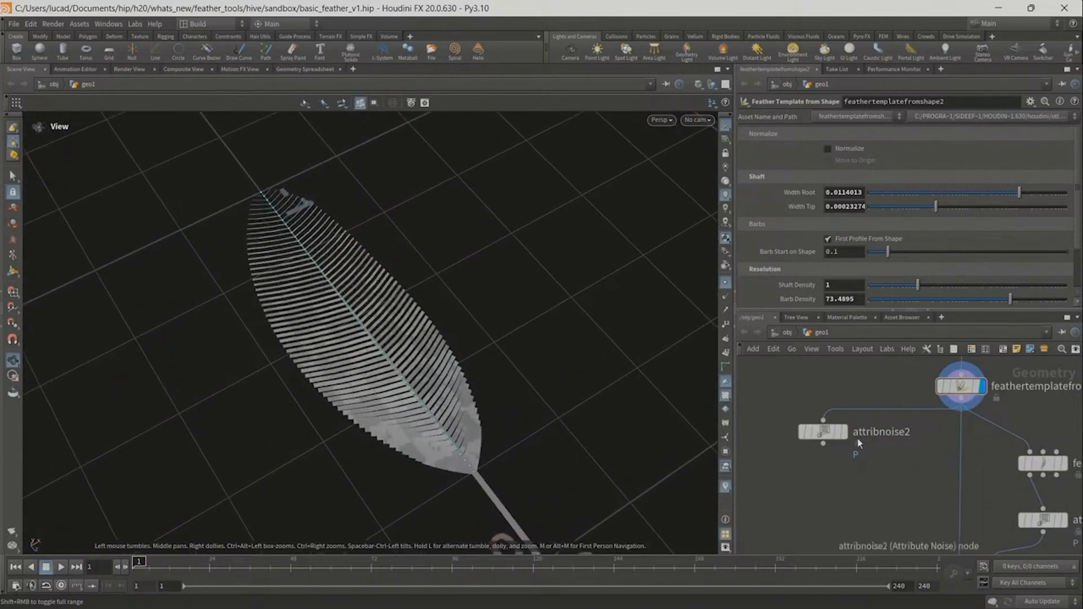
pyautogui.click(835, 434)
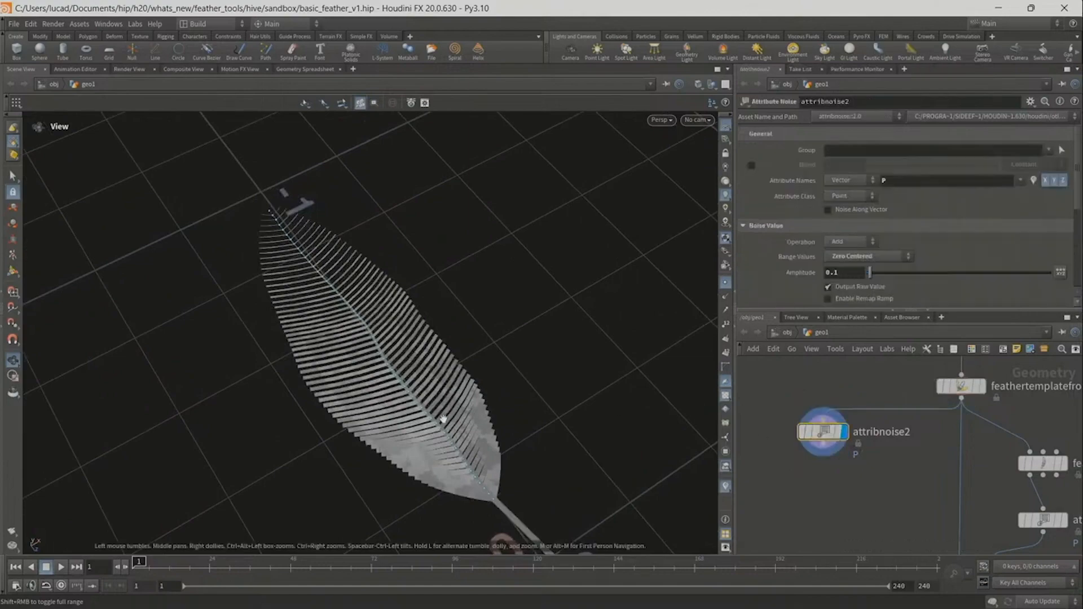
pyautogui.moveTo(442, 416); pyautogui.dragTo(415, 343)
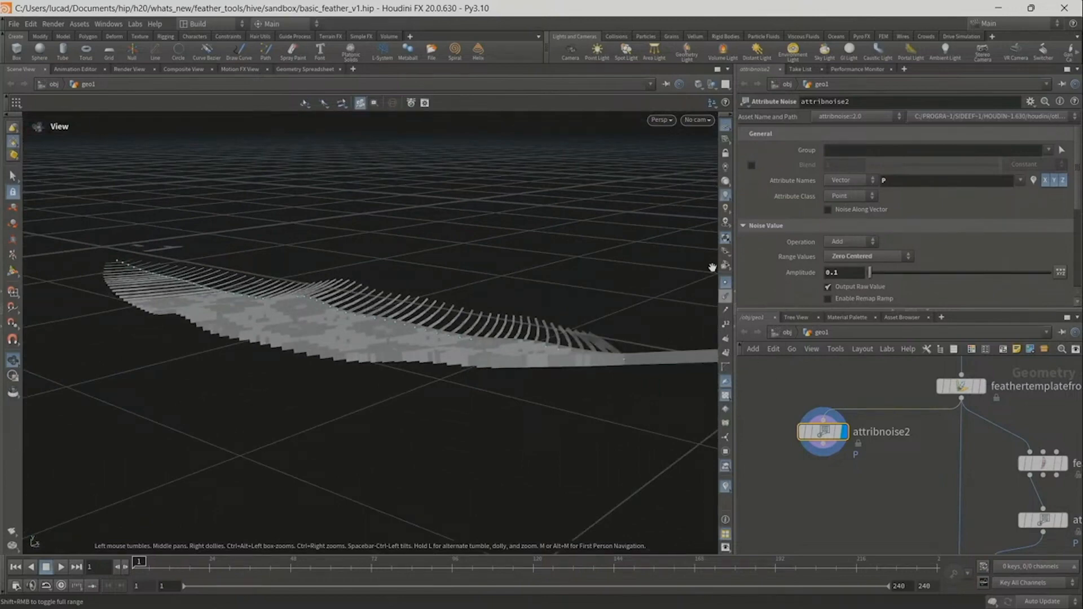
# - Compare the noise-deformed feather in wireframe and shaded display to see how its barbs follow the shaft
pyautogui.hotkey('shift', 'w')
pyautogui.moveTo(518, 261); pyautogui.dragTo(388, 258)
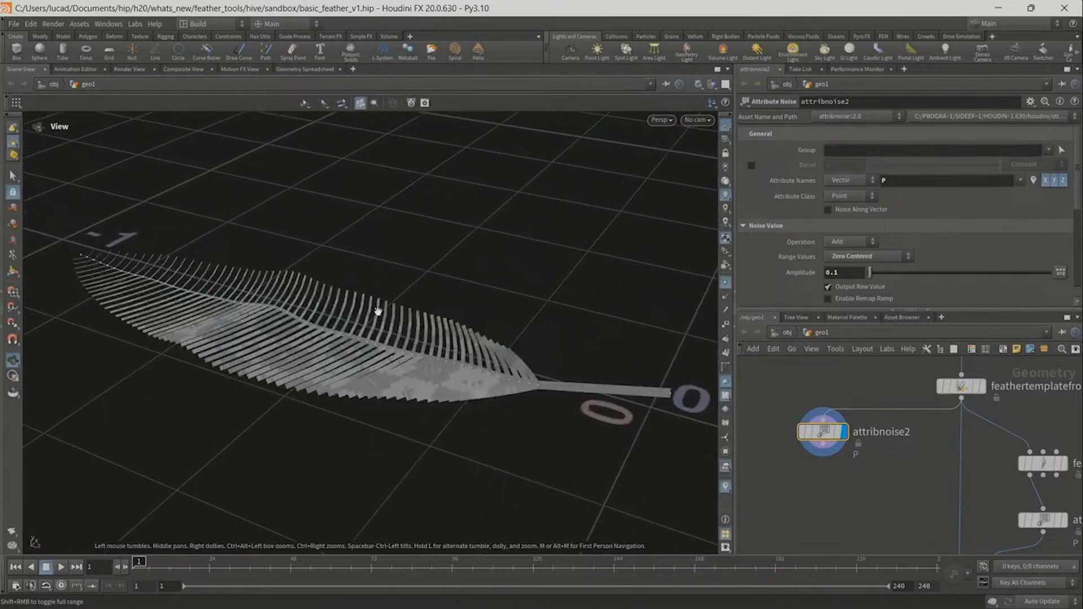
pyautogui.moveTo(379, 309)
pyautogui.mouseDown()
pyautogui.moveTo(380, 273)
pyautogui.moveTo(378, 299)
pyautogui.mouseUp()
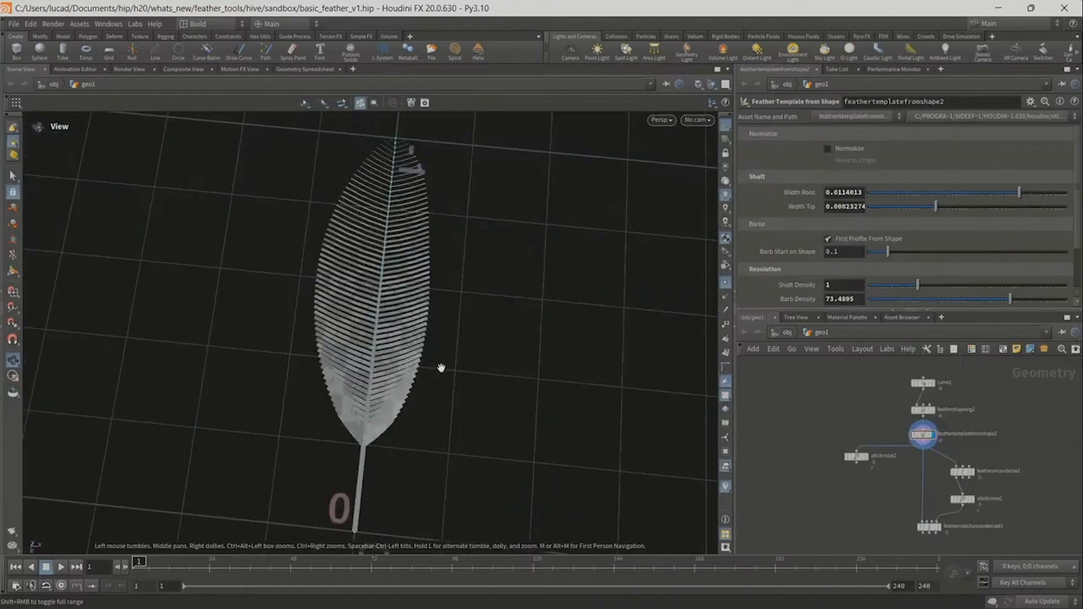
# - Toggle wireframe shading on the undeformed feather template and restore shaded display to inspect the shaft primitive
pyautogui.moveTo(441, 368); pyautogui.dragTo(496, 362)
pyautogui.press('w')
pyautogui.press('w')
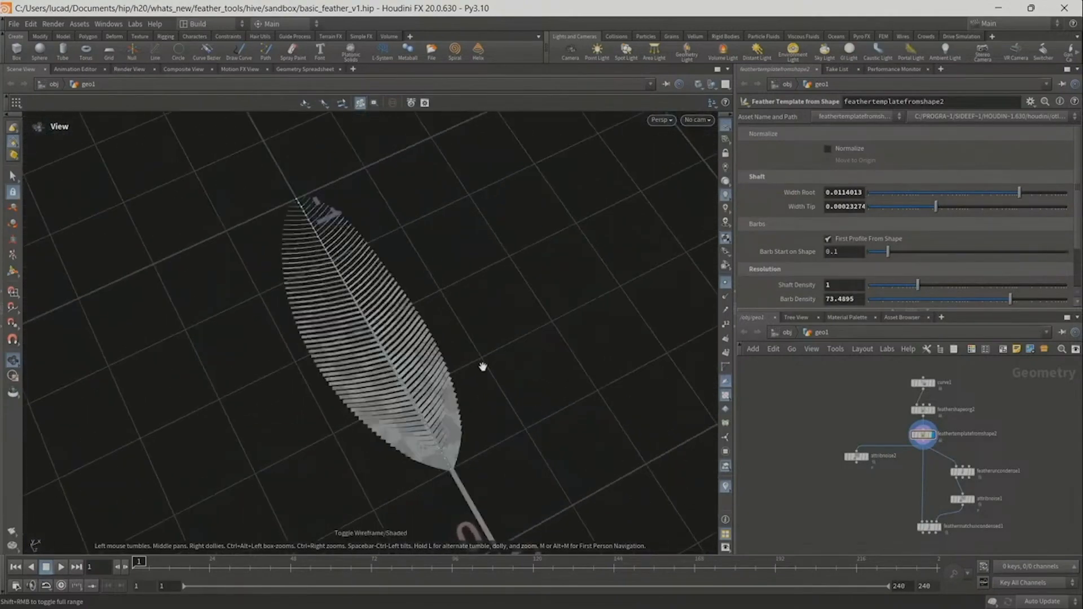
# - Show the output of attribnoise2 and inspect the noise on the feather from the side
pyautogui.scroll(3, 887, 479)
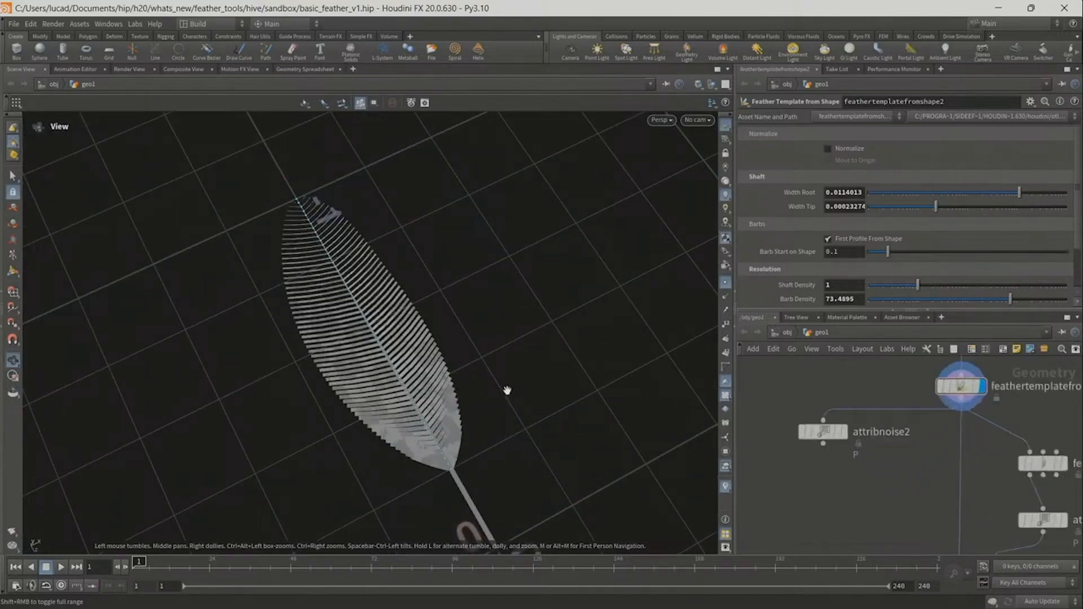
pyautogui.moveTo(508, 386); pyautogui.dragTo(477, 378)
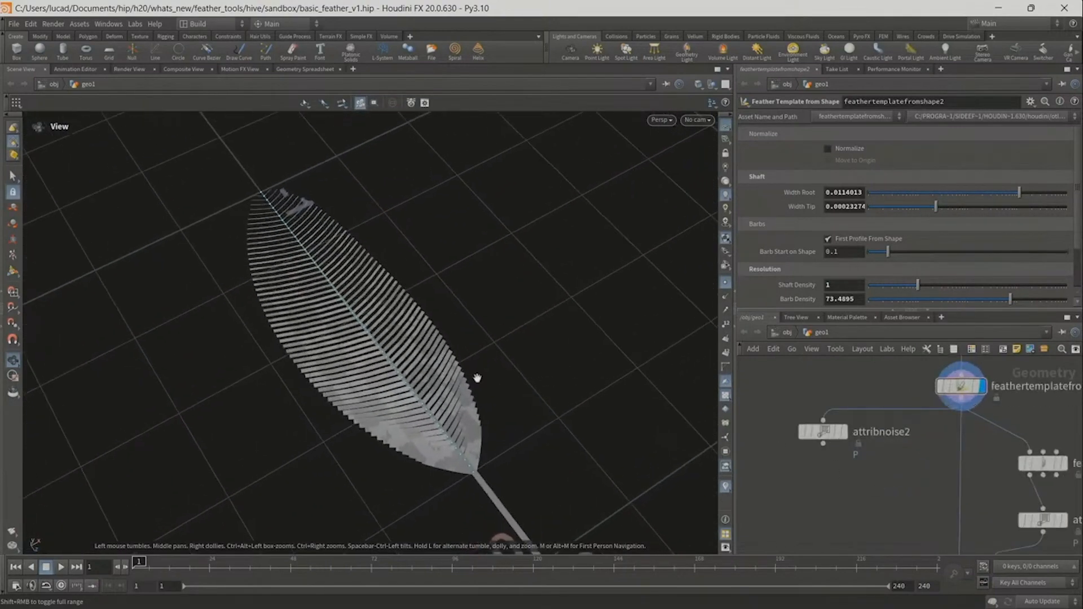
pyautogui.click(841, 432)
pyautogui.click(832, 436)
pyautogui.moveTo(449, 416); pyautogui.dragTo(496, 342)
pyautogui.moveTo(496, 342); pyautogui.dragTo(393, 344, button='middle')
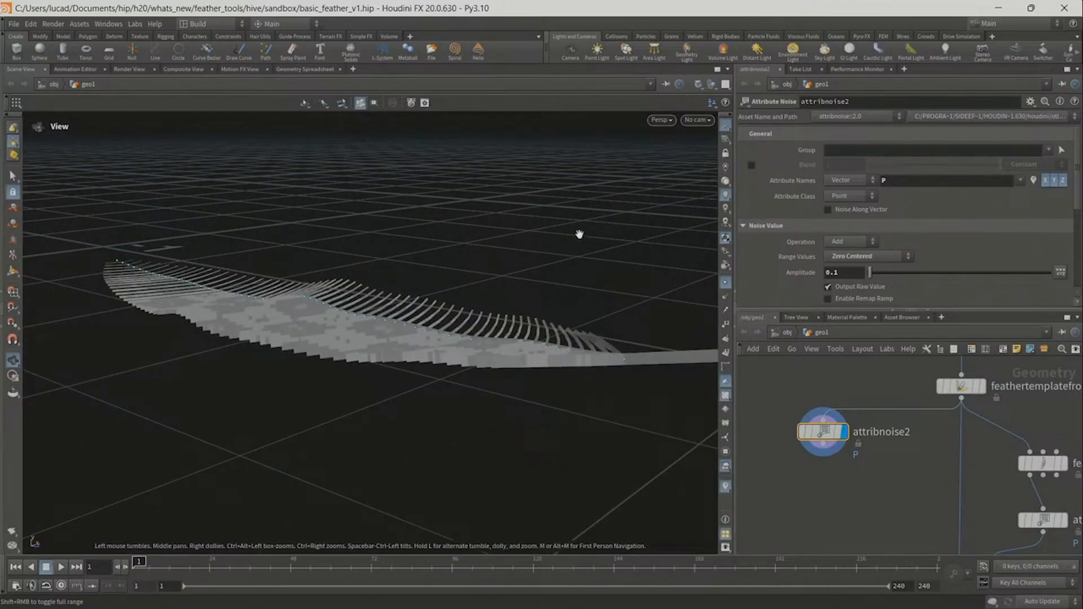
# - View the noisy shaft curve in wireframe from several angles, and return the feather to shaded display
pyautogui.press('w')
pyautogui.moveTo(530, 262); pyautogui.dragTo(545, 297)
pyautogui.moveTo(572, 306); pyautogui.dragTo(391, 317, button='right')
pyautogui.moveTo(414, 311); pyautogui.dragTo(325, 290, button='middle')
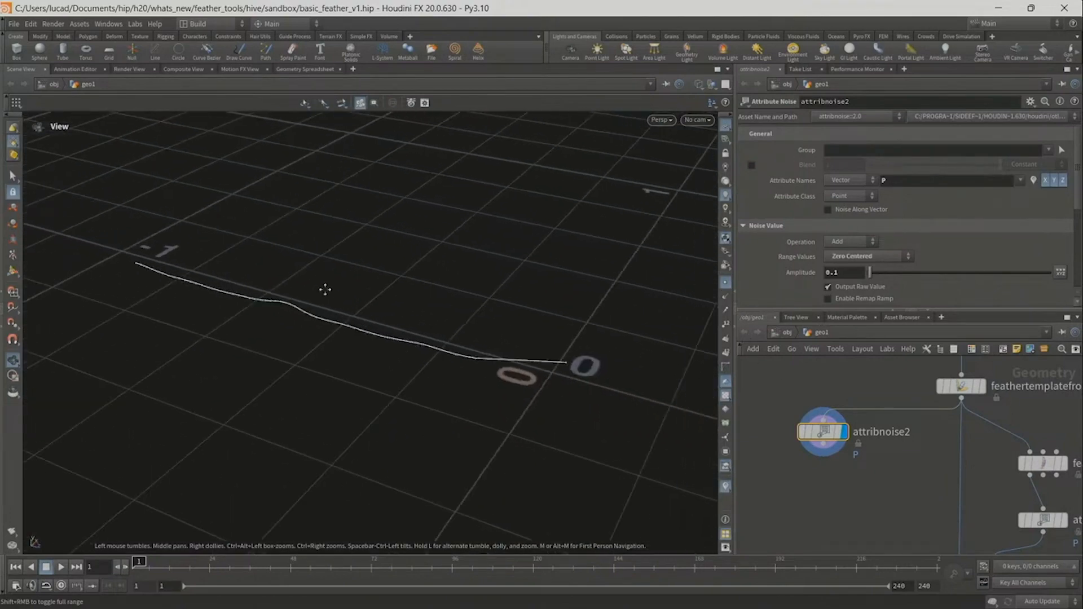
pyautogui.moveTo(325, 290); pyautogui.dragTo(386, 259, button='right')
pyautogui.press('w')
pyautogui.moveTo(382, 301)
pyautogui.mouseDown()
pyautogui.moveTo(379, 273)
pyautogui.moveTo(378, 297)
pyautogui.mouseUp()
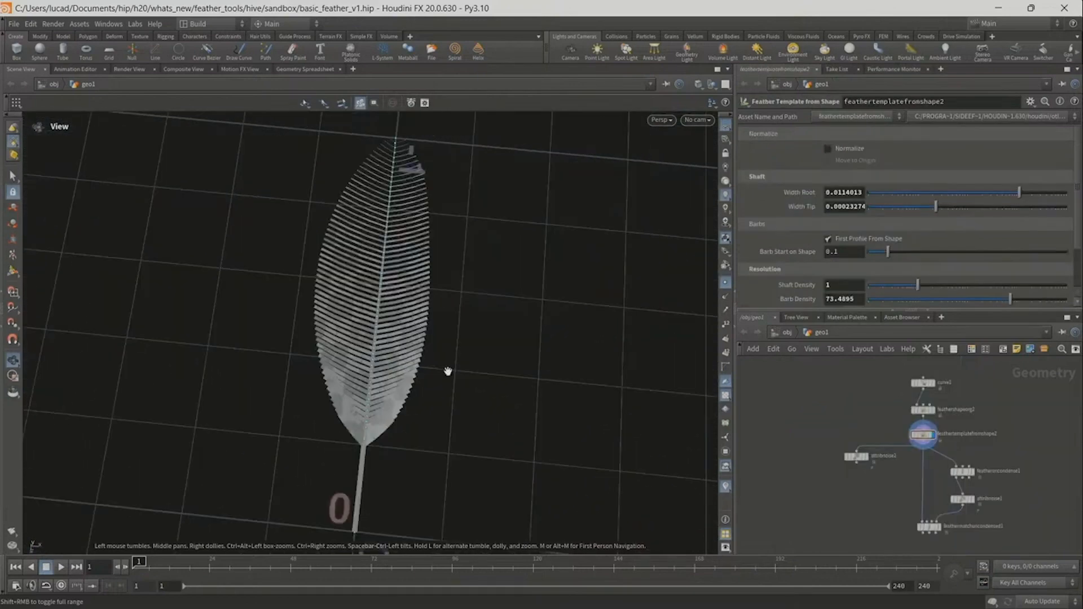
# - Check the feather template's shaft curve in wireframe and return to shaded display
pyautogui.moveTo(442, 367); pyautogui.dragTo(506, 356)
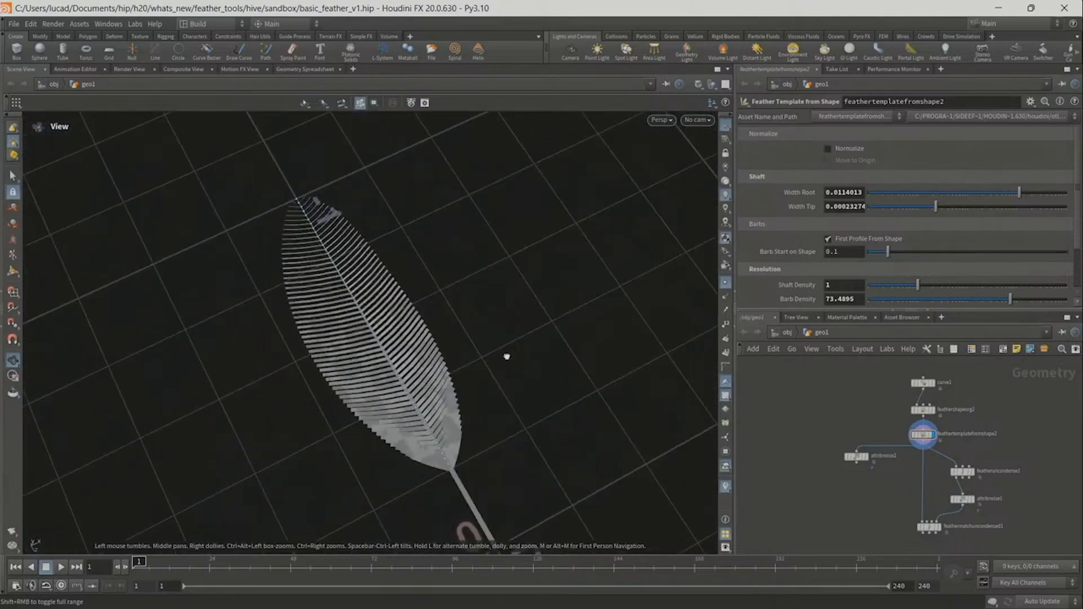
pyautogui.press('w')
pyautogui.press('w')
# - Set attribnoise2 as the displayed node and view the deformed feather from a low angle
pyautogui.scroll(4, 887, 480)
pyautogui.moveTo(536, 373); pyautogui.dragTo(438, 398)
pyautogui.scroll(2, 438, 399)
pyautogui.click(844, 433)
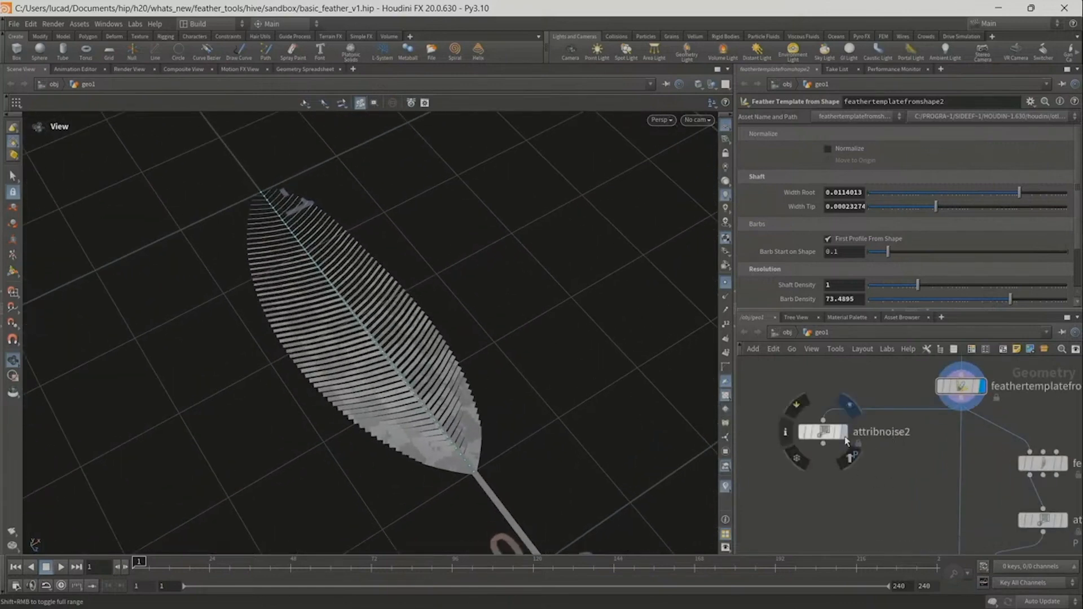
pyautogui.click(832, 438)
pyautogui.moveTo(442, 411); pyautogui.dragTo(561, 352)
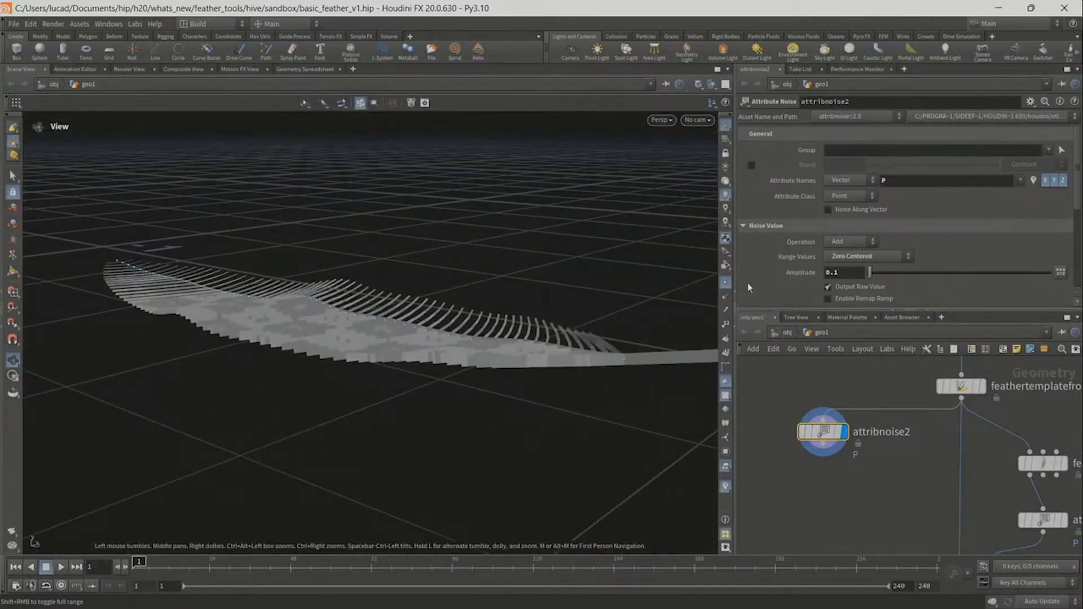
# - Toggle wireframe on the attribnoise2 feather to examine its wavy shaft, and restore shaded display
pyautogui.hotkey('shift', 'w')
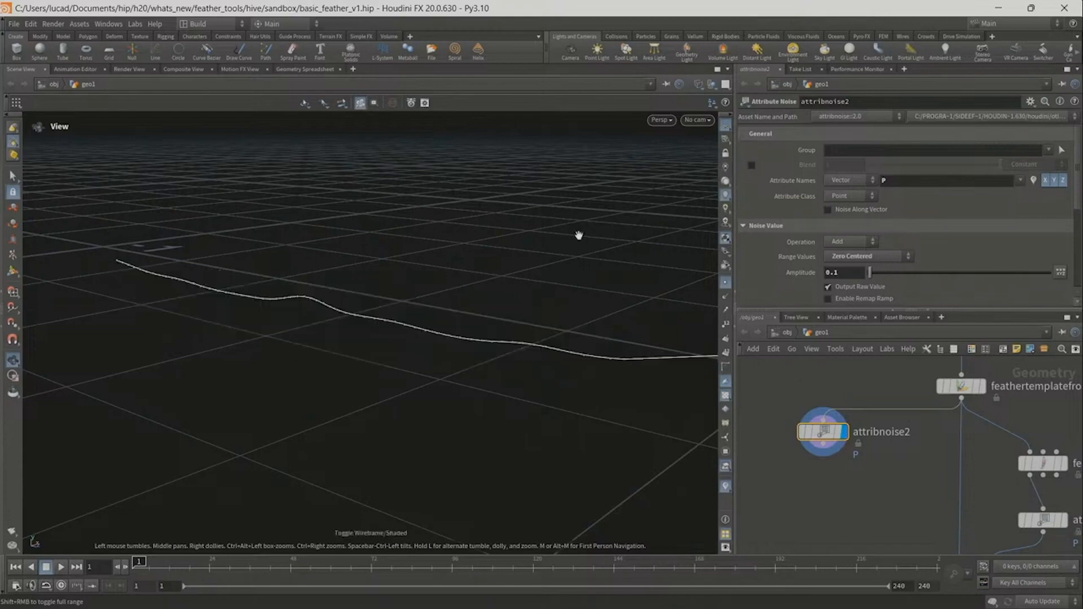
pyautogui.moveTo(537, 263); pyautogui.dragTo(388, 258)
pyautogui.hotkey('shift', 'w')
pyautogui.moveTo(387, 295)
pyautogui.mouseDown()
pyautogui.moveTo(381, 278)
pyautogui.moveTo(378, 299)
pyautogui.mouseUp()
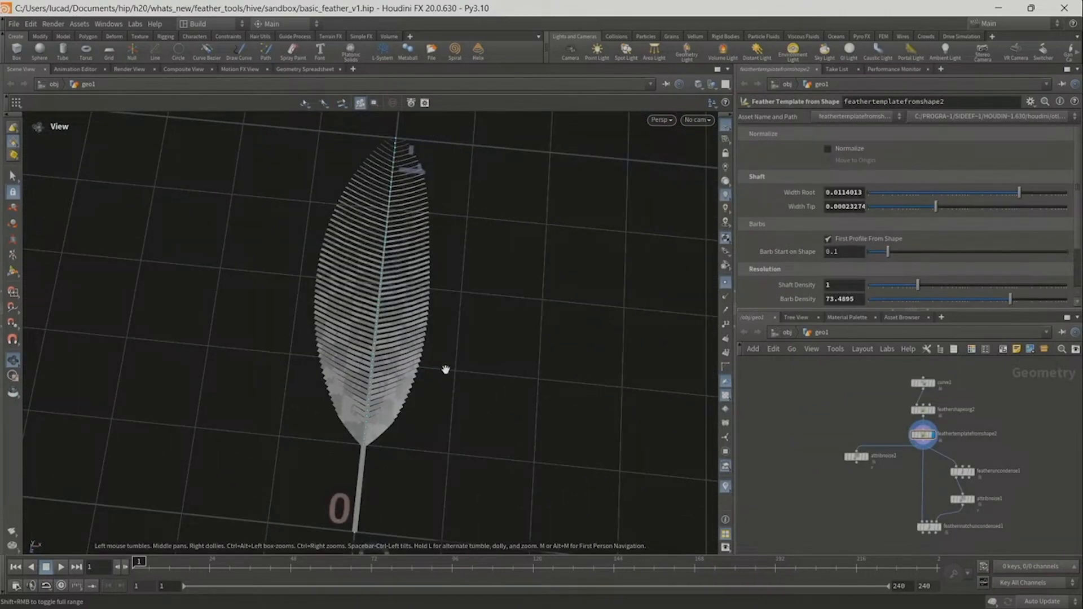
pyautogui.moveTo(441, 368)
pyautogui.mouseDown()
pyautogui.moveTo(522, 263)
pyautogui.moveTo(362, 321)
pyautogui.moveTo(444, 364)
pyautogui.moveTo(498, 363)
pyautogui.moveTo(483, 367)
pyautogui.mouseUp()
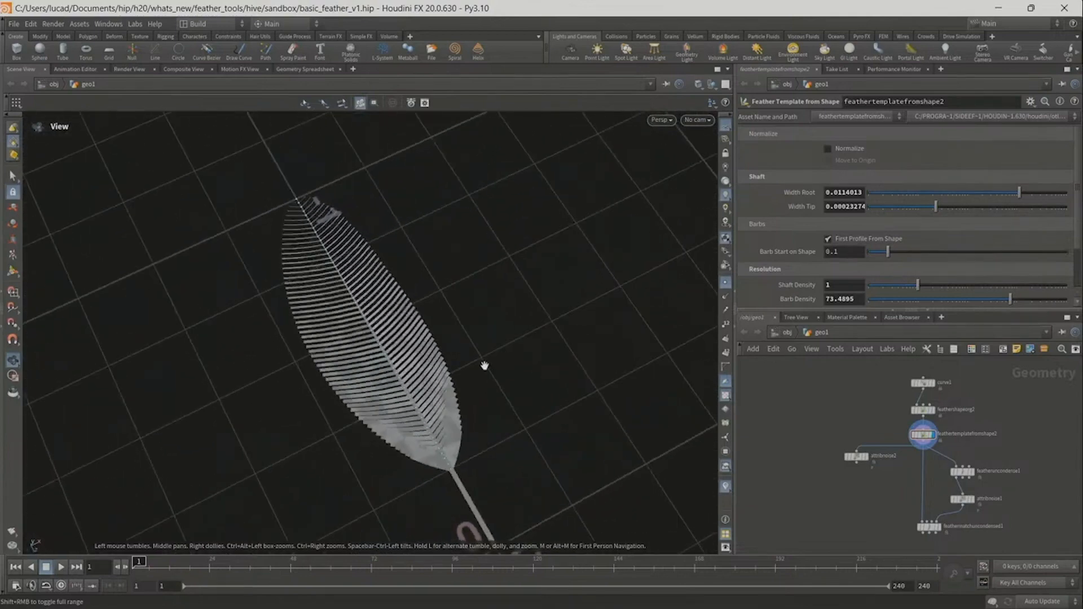
# - Check the feathertemplatefromshape2 shaft in wireframe and return to shaded display from a new angle
pyautogui.press('w')
pyautogui.press('w')
pyautogui.scroll(3, 887, 479)
pyautogui.moveTo(504, 389); pyautogui.dragTo(576, 387)
# - Display the attribnoise2 node and view its deformed feather from a low side angle
pyautogui.click(840, 433)
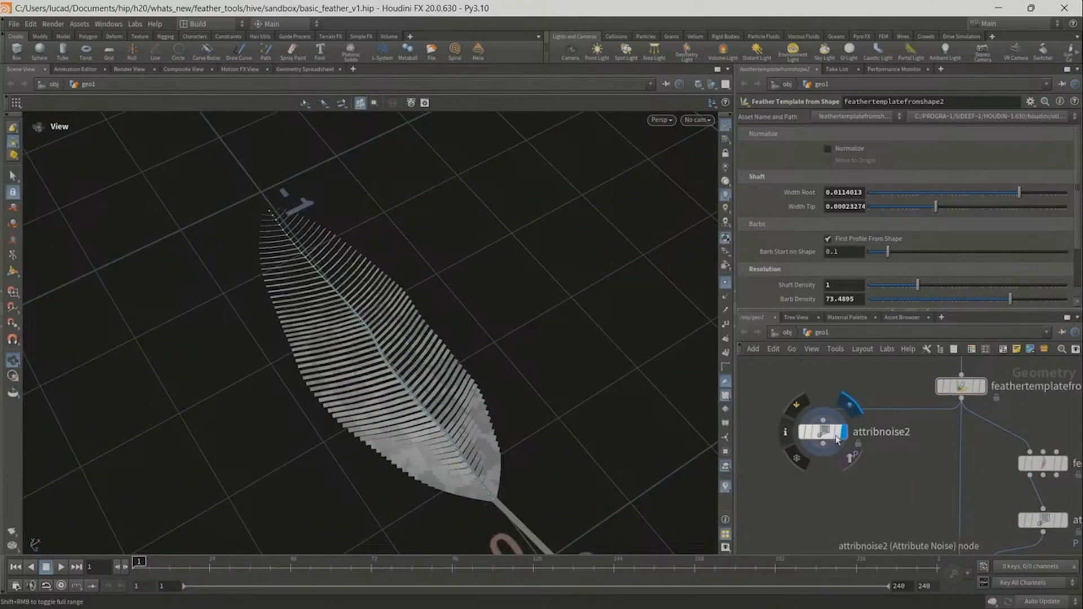
pyautogui.click(837, 439)
pyautogui.moveTo(443, 417); pyautogui.dragTo(437, 374)
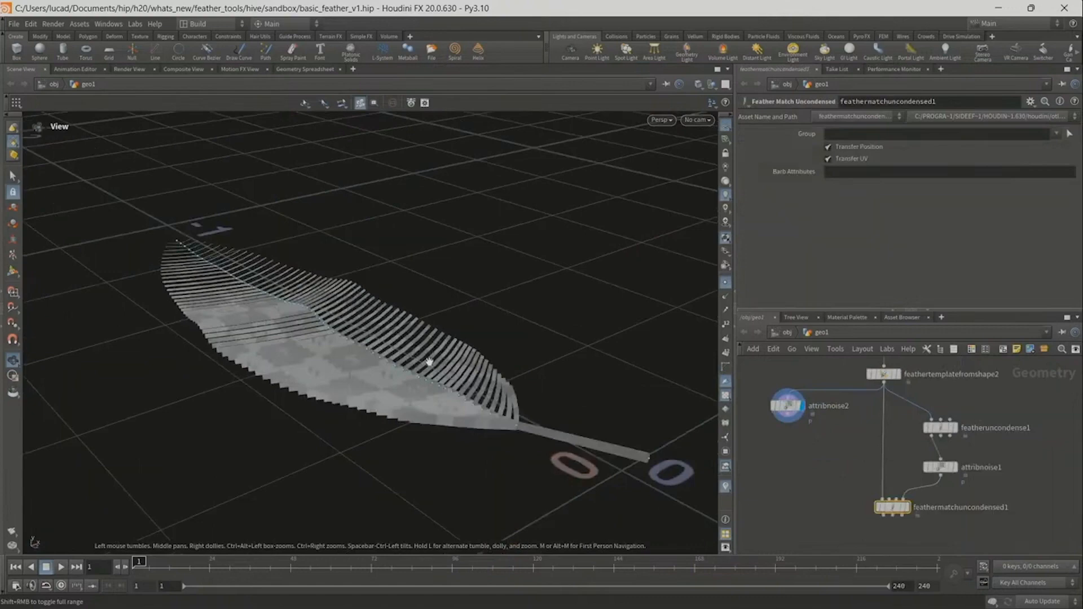
pyautogui.moveTo(425, 363); pyautogui.dragTo(430, 373)
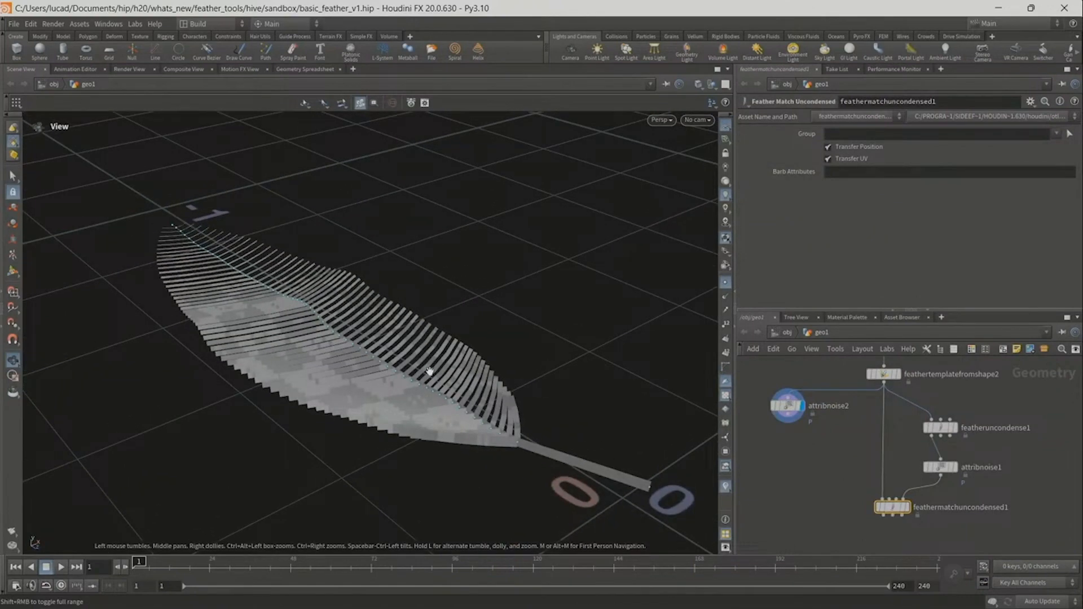
# - Display the undeformed feather from feathertemplatefromshape2 and view it from a steeper angle for comparison
pyautogui.click(898, 373)
pyautogui.click(886, 377)
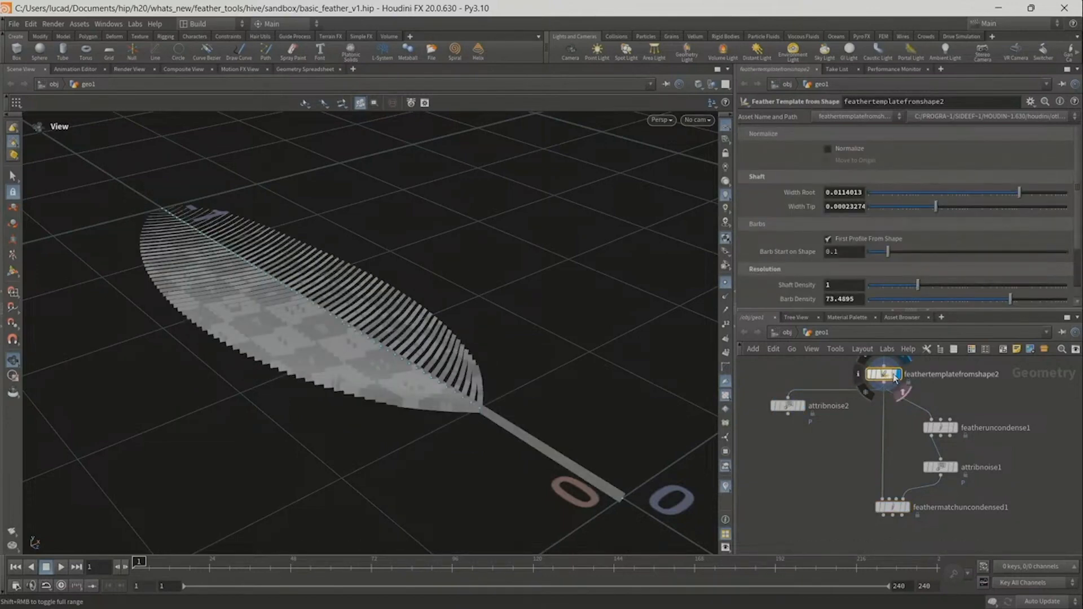
pyautogui.moveTo(458, 380); pyautogui.dragTo(469, 407)
pyautogui.scroll(3, 966, 453)
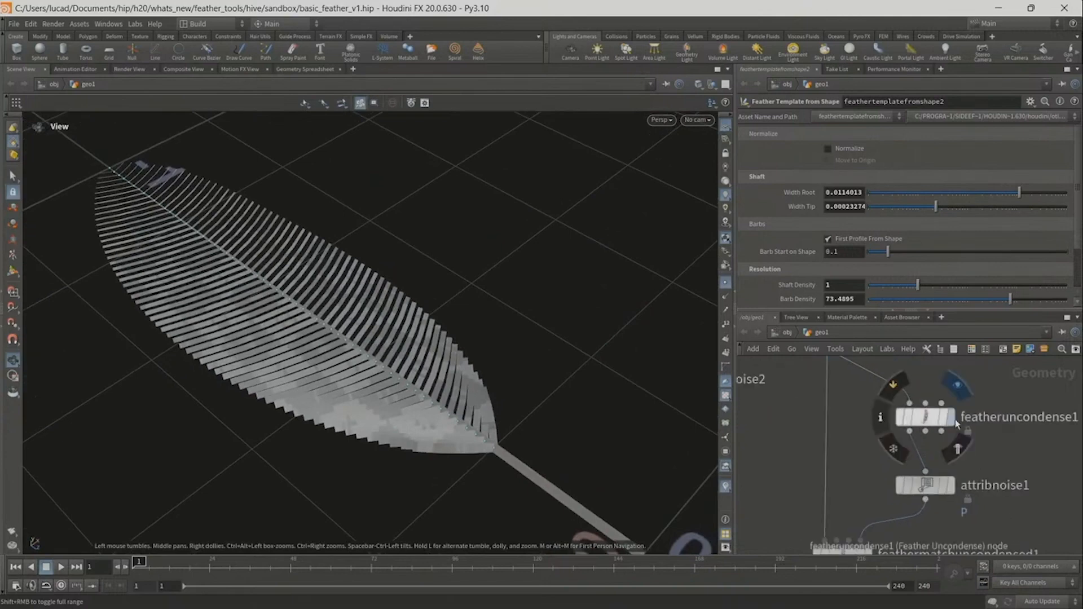
# - Display the featheruncondense1 node and switch the viewport to wireframe to show the individual barb curves
pyautogui.click(954, 427)
pyautogui.click(940, 428)
pyautogui.moveTo(395, 375); pyautogui.dragTo(401, 366)
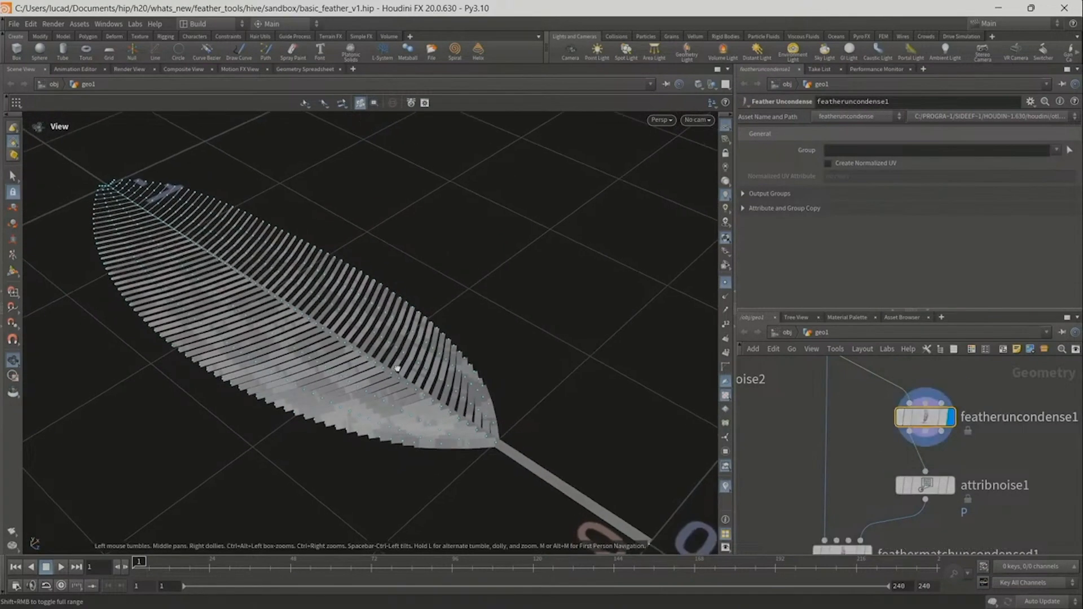
pyautogui.moveTo(401, 366); pyautogui.dragTo(334, 385, button='right')
pyautogui.press('w')
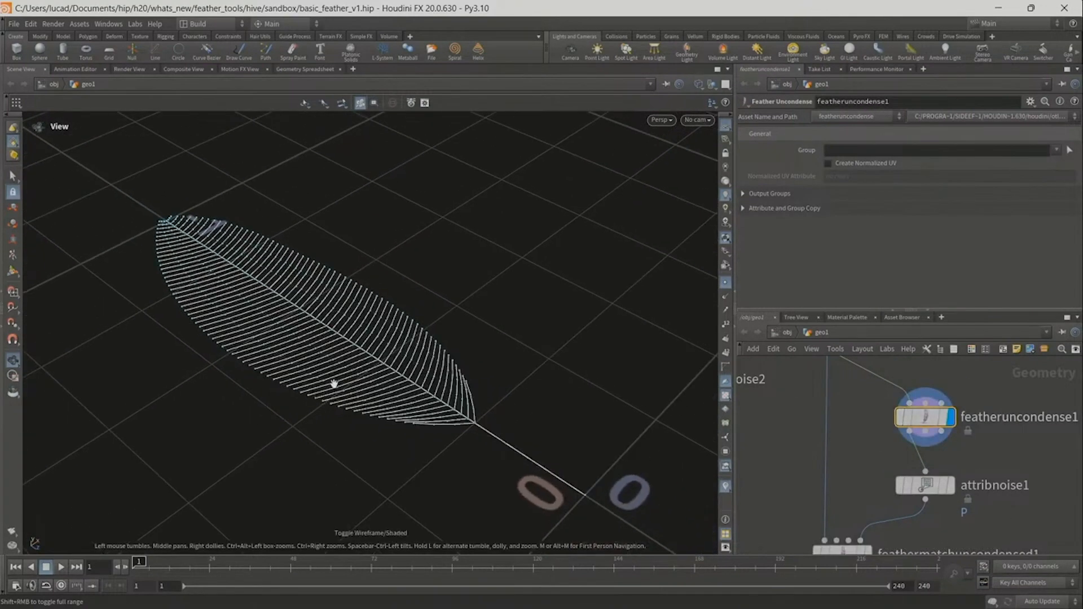
# - Examine the uncondensed barb curves up close in wireframe, and return the feather to shaded display
pyautogui.press('w')
pyautogui.press('w')
pyautogui.moveTo(334, 382)
pyautogui.mouseDown(button='right')
pyautogui.moveTo(500, 297)
pyautogui.moveTo(465, 319)
pyautogui.mouseUp(button='right')
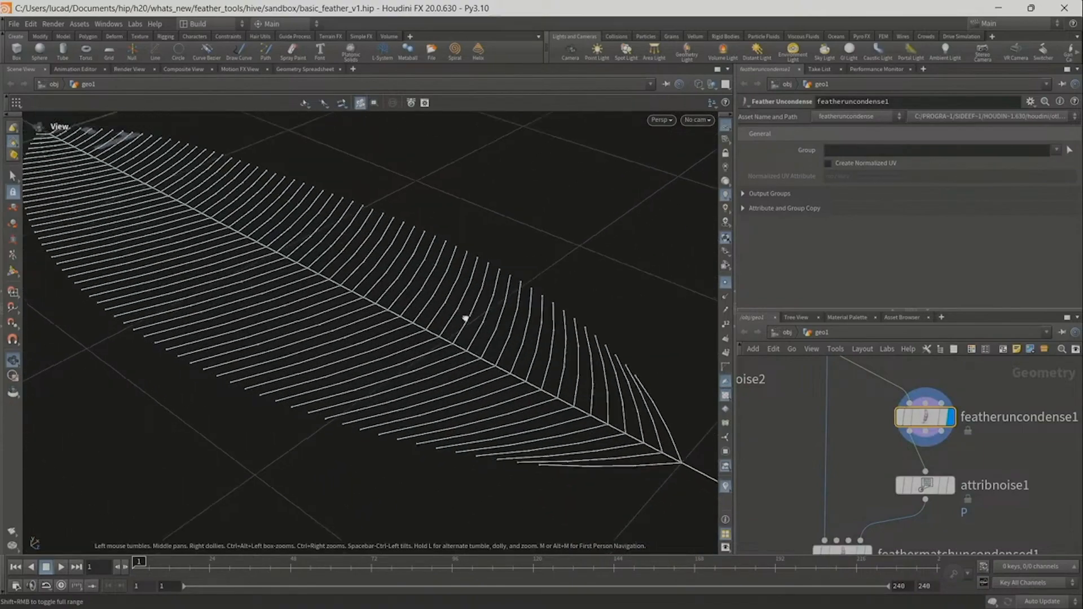
pyautogui.moveTo(465, 318); pyautogui.dragTo(325, 366)
pyautogui.scroll(-5, 458, 333)
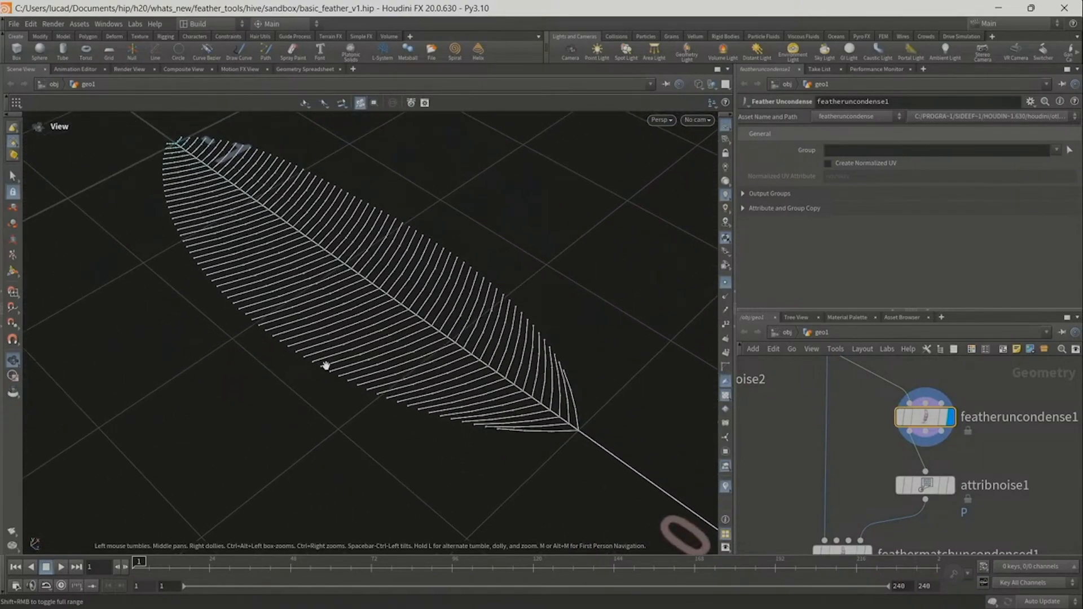
pyautogui.press('w')
pyautogui.press('w')
pyautogui.press('w')
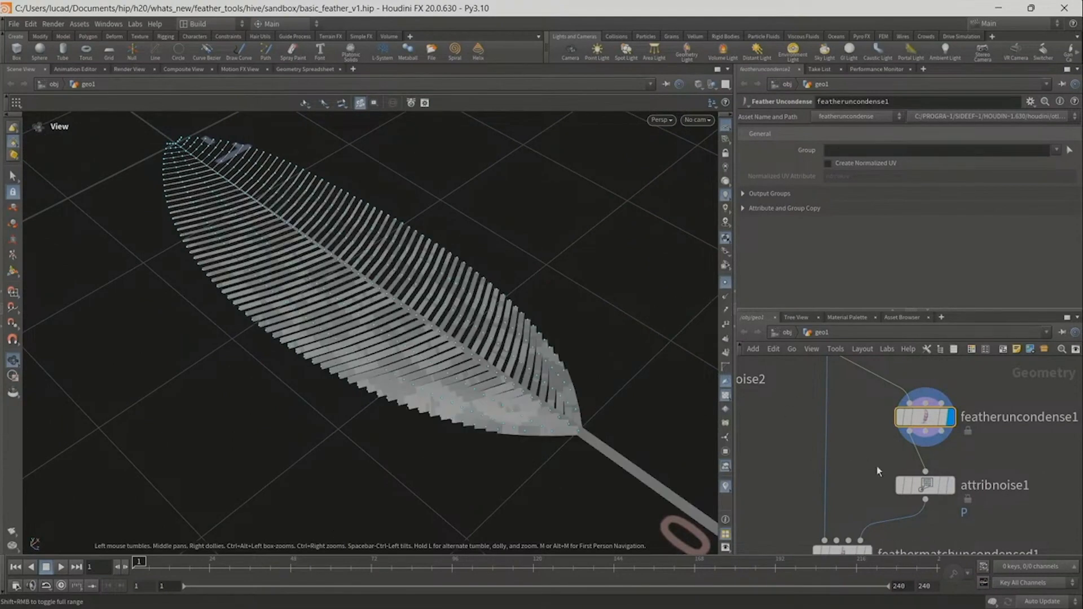
# - Display the attribnoise1 node and inspect the noise on the uncondensed barbs from a low angle
pyautogui.click(951, 485)
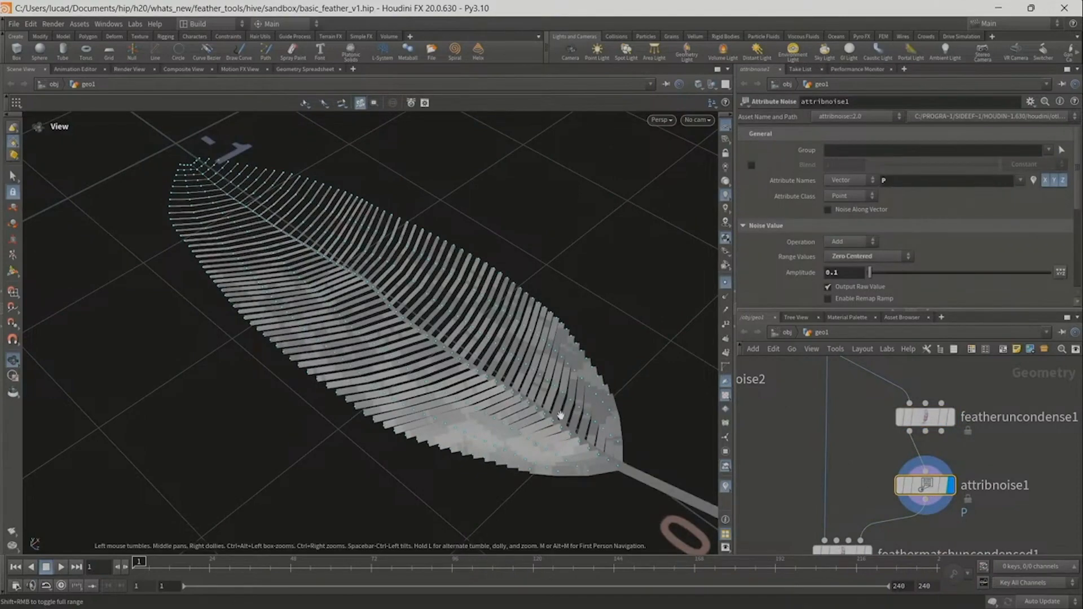
pyautogui.moveTo(560, 415); pyautogui.dragTo(457, 315)
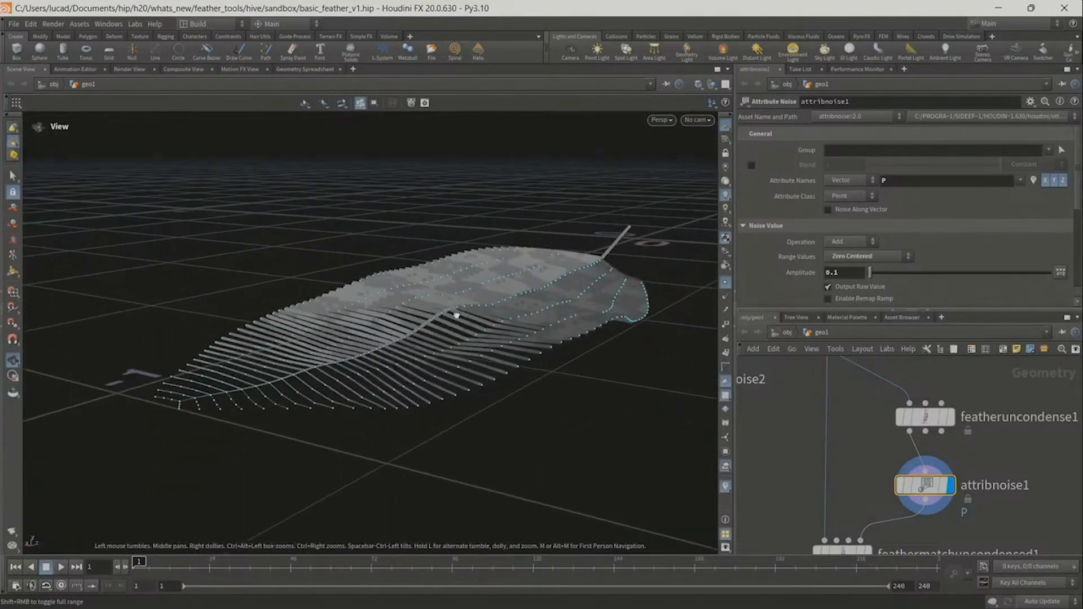
pyautogui.moveTo(831, 516); pyautogui.dragTo(828, 451, button='middle')
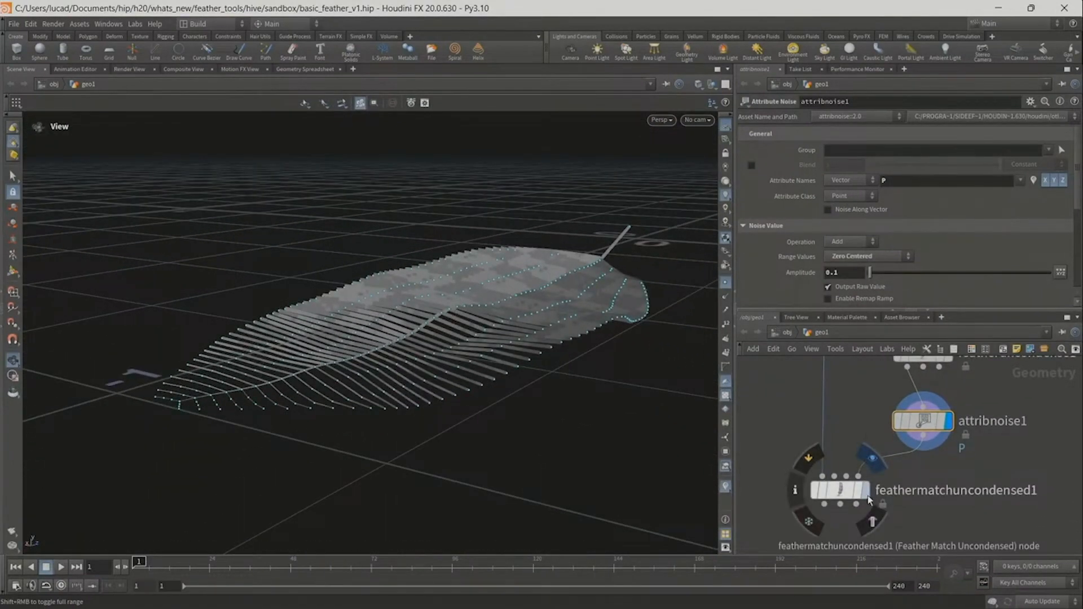
# - Display feathermatchuncondensed1, view the feather from above, and check its shaft curve in wireframe
pyautogui.click(865, 491)
pyautogui.click(850, 496)
pyautogui.moveTo(416, 367)
pyautogui.mouseDown()
pyautogui.moveTo(437, 384)
pyautogui.moveTo(568, 341)
pyautogui.moveTo(542, 336)
pyautogui.moveTo(422, 370)
pyautogui.moveTo(423, 356)
pyautogui.moveTo(455, 353)
pyautogui.moveTo(490, 395)
pyautogui.moveTo(464, 358)
pyautogui.moveTo(392, 363)
pyautogui.mouseUp()
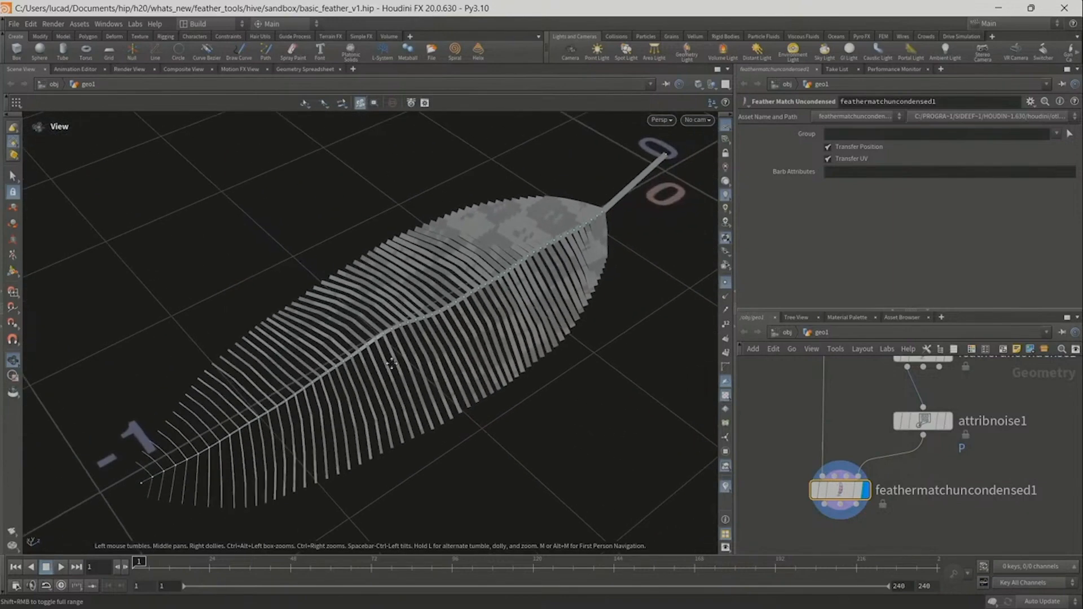
pyautogui.press('w')
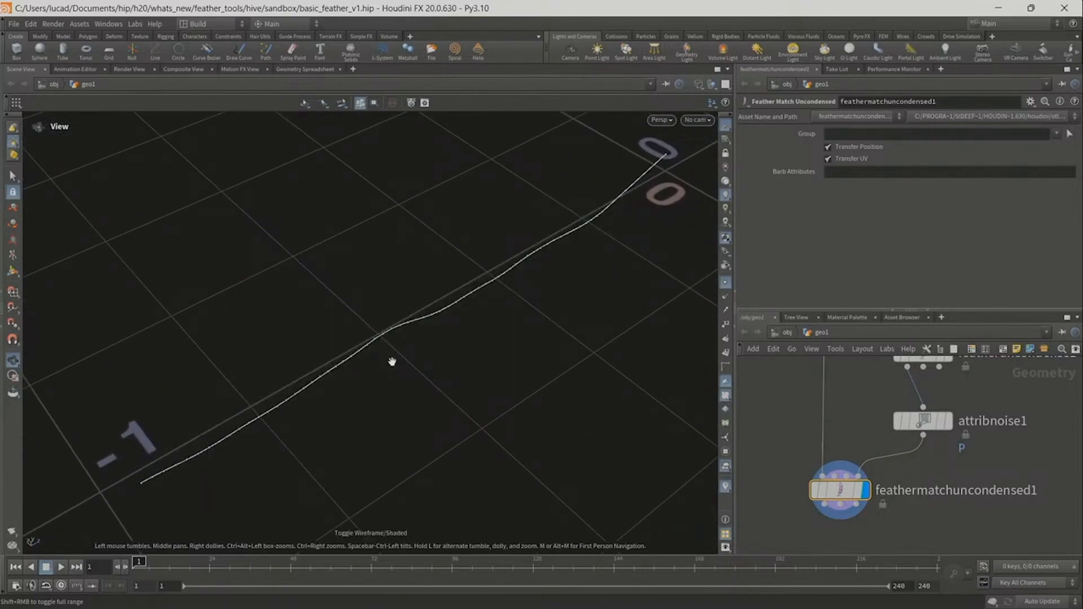
pyautogui.press('w')
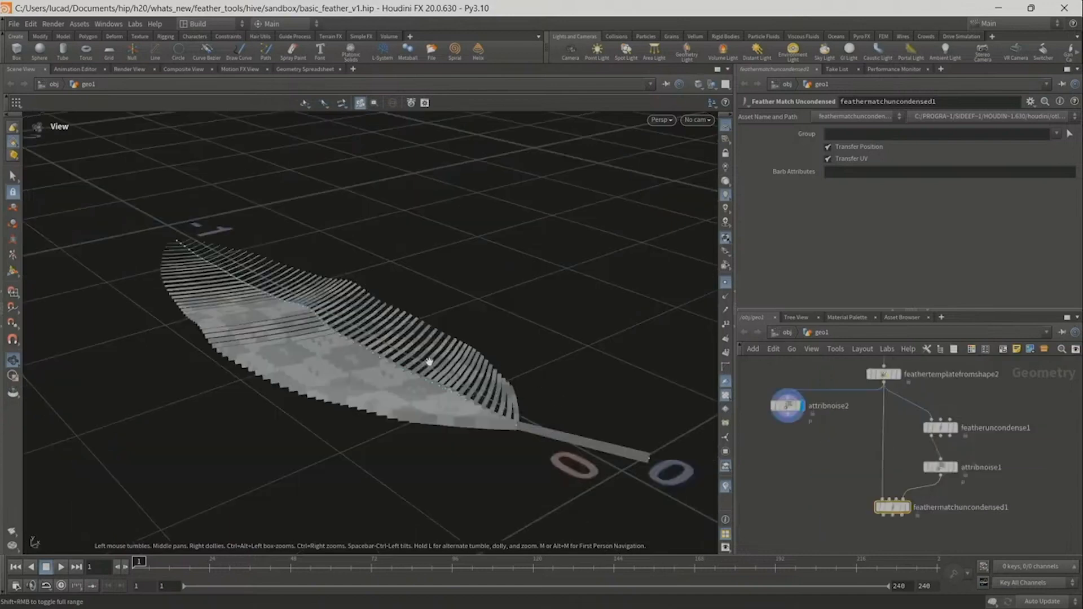
# - View the attribnoise2 feather again, and display the original feather from feathertemplatefromshape2
pyautogui.moveTo(429, 361); pyautogui.dragTo(430, 372)
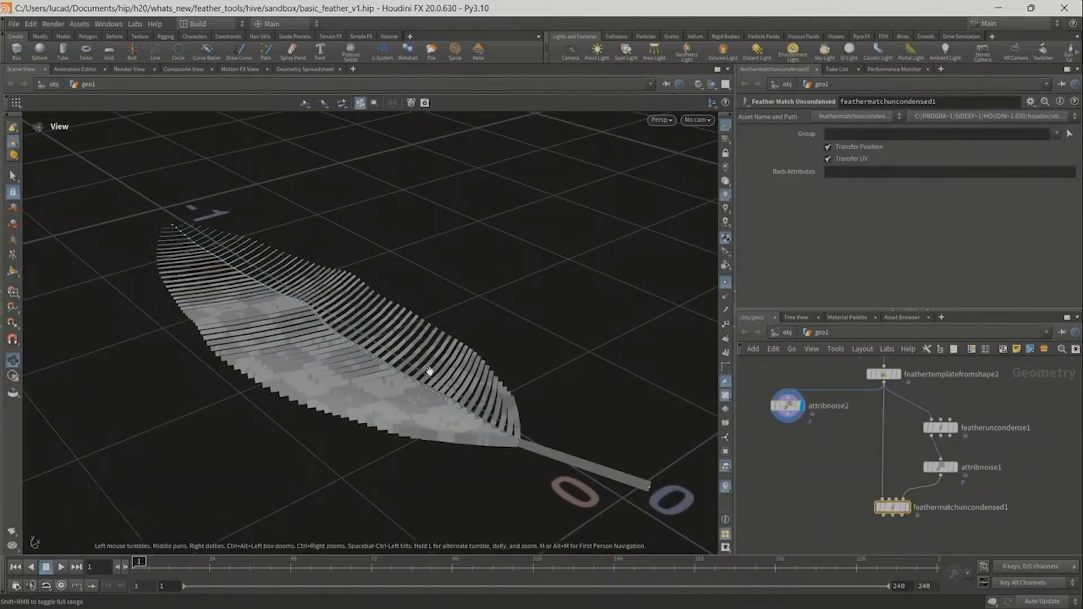
pyautogui.click(900, 374)
pyautogui.click(891, 376)
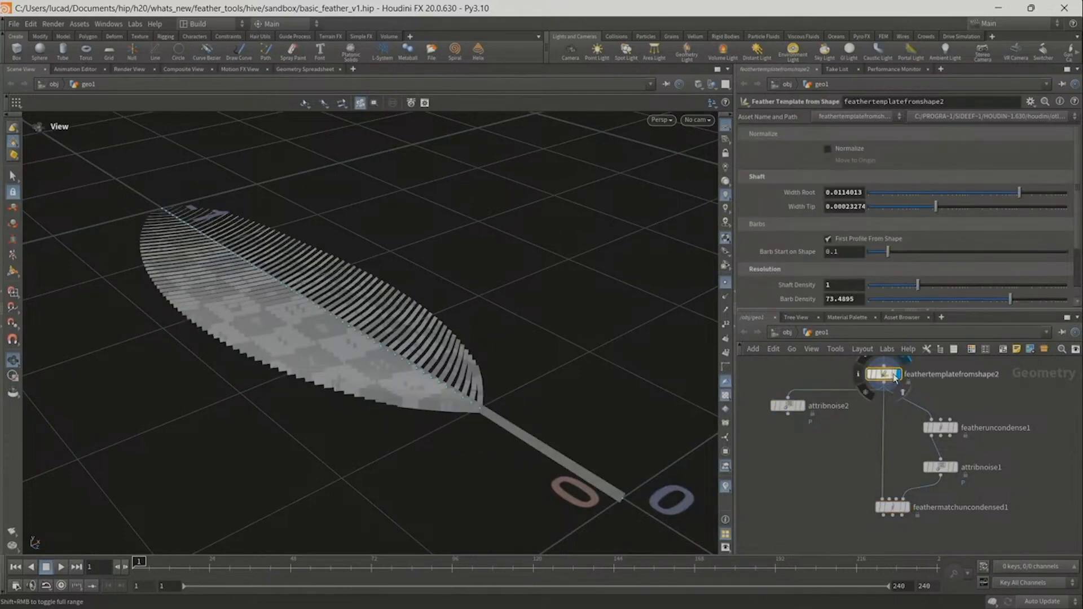
pyautogui.moveTo(457, 382); pyautogui.dragTo(480, 408)
pyautogui.scroll(3, 961, 442)
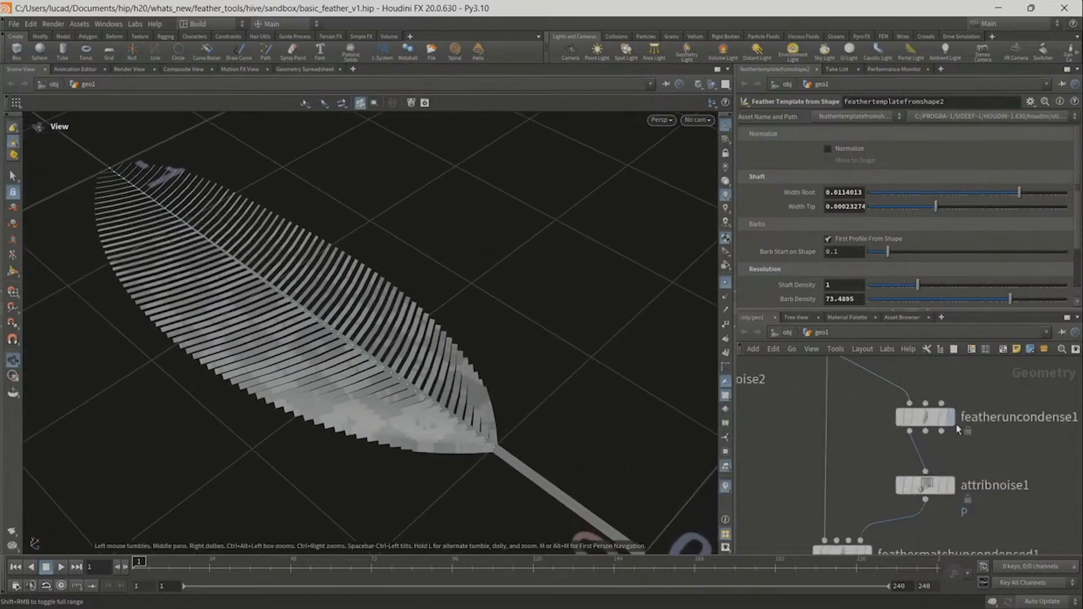
# - Display the featheruncondense1 node again and view its shaft and barb curves in wireframe
pyautogui.click(950, 417)
pyautogui.click(930, 418)
pyautogui.press('w')
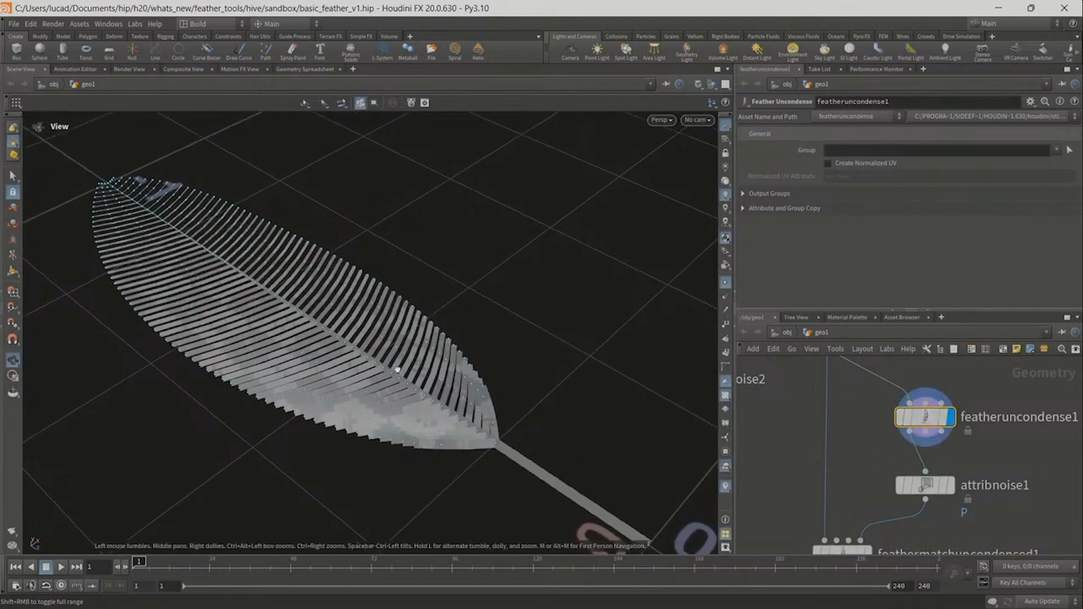
pyautogui.moveTo(384, 382); pyautogui.dragTo(333, 383)
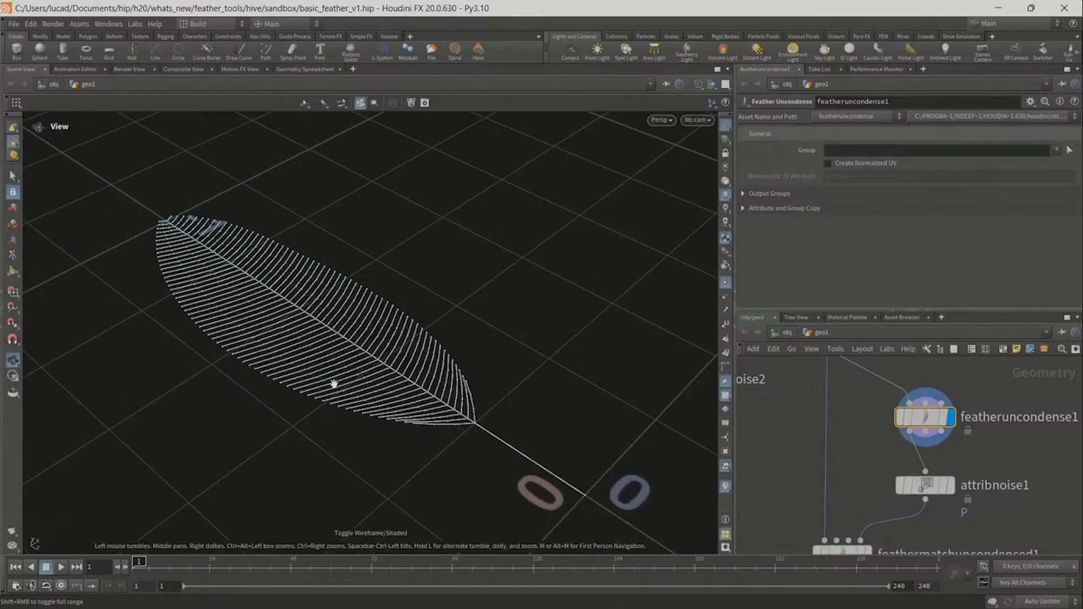
# - Inspect the uncondensed barb curves from another angle in wireframe and restore shaded display
pyautogui.press('w')
pyautogui.press('w')
pyautogui.moveTo(484, 310); pyautogui.dragTo(326, 366)
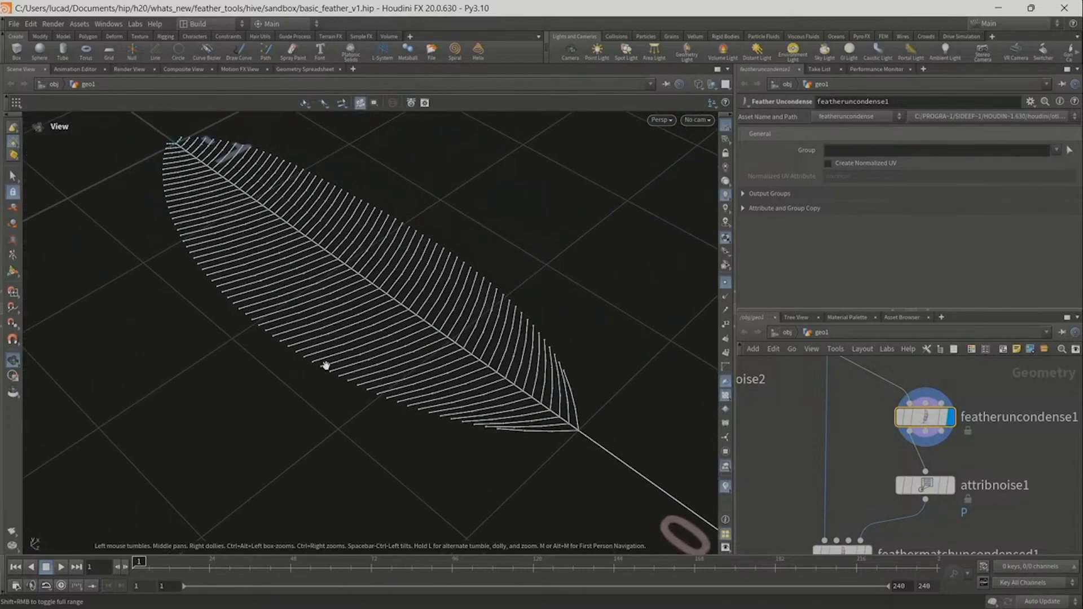
pyautogui.press('w')
pyautogui.press('w')
pyautogui.press('w')
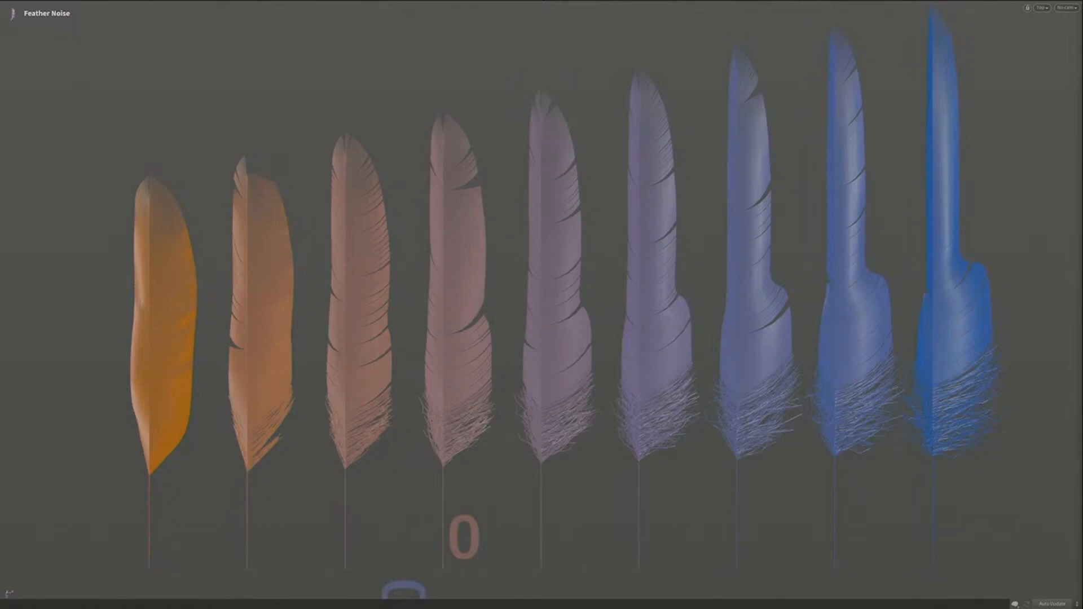
# - Raise the split frequency and the clumping amount of featherclump10 to split the barbs of the template feathers
pyautogui.click(32, 587)
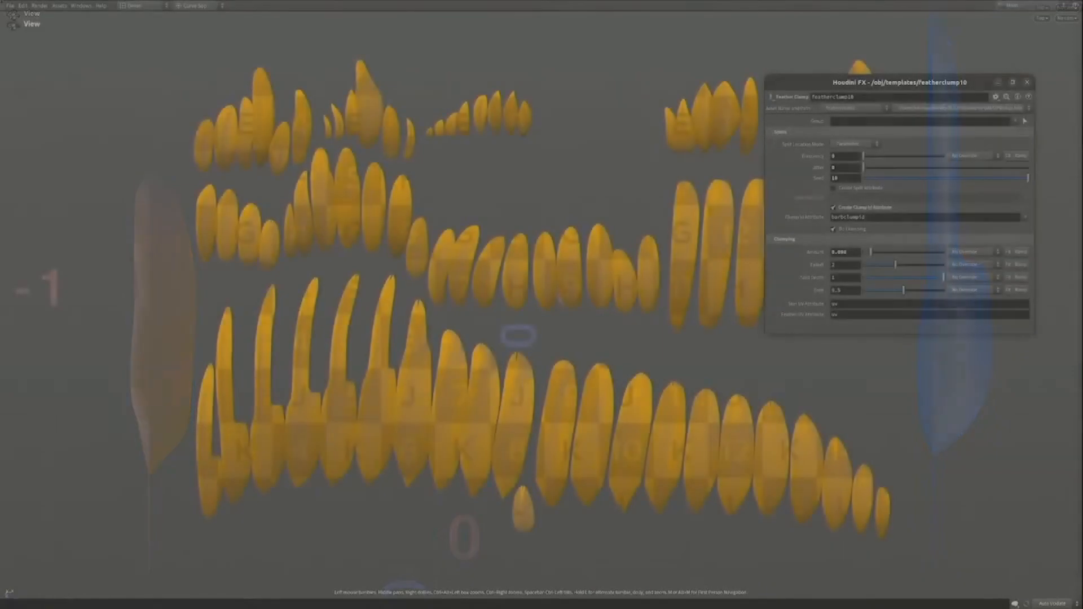
pyautogui.moveTo(865, 157); pyautogui.dragTo(1029, 168)
pyautogui.moveTo(870, 252); pyautogui.dragTo(876, 254)
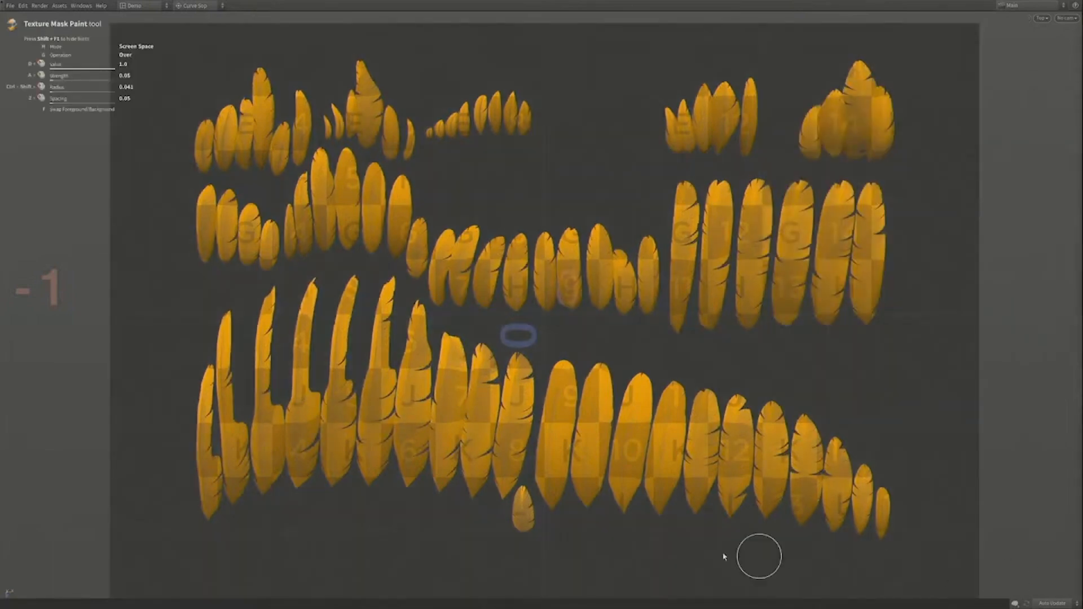
# - Paint a texture mask over the base of the feather between feathers 10 and 12
pyautogui.scroll(5, 764, 339)
pyautogui.moveTo(657, 397)
pyautogui.mouseDown()
pyautogui.moveTo(635, 363)
pyautogui.moveTo(674, 353)
pyautogui.moveTo(631, 351)
pyautogui.moveTo(629, 336)
pyautogui.mouseUp()
pyautogui.scroll(8, 647, 372)
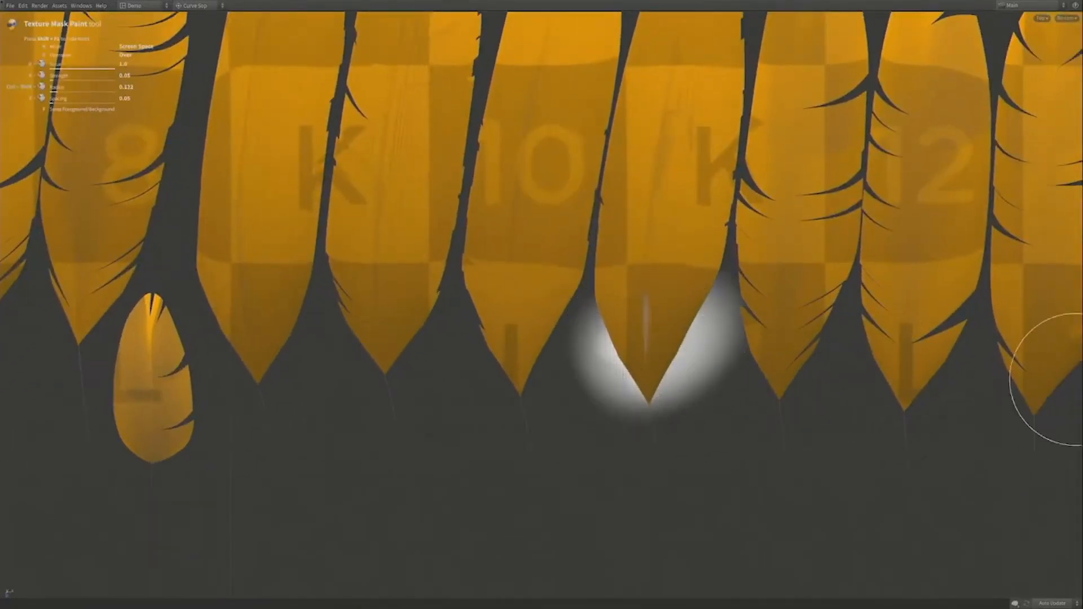
# - Raise the amplitude of feathernoise1 to roughen the barbs inside the painted mask
pyautogui.moveTo(1081, 120); pyautogui.dragTo(849, 95)
pyautogui.moveTo(853, 135); pyautogui.dragTo(908, 144)
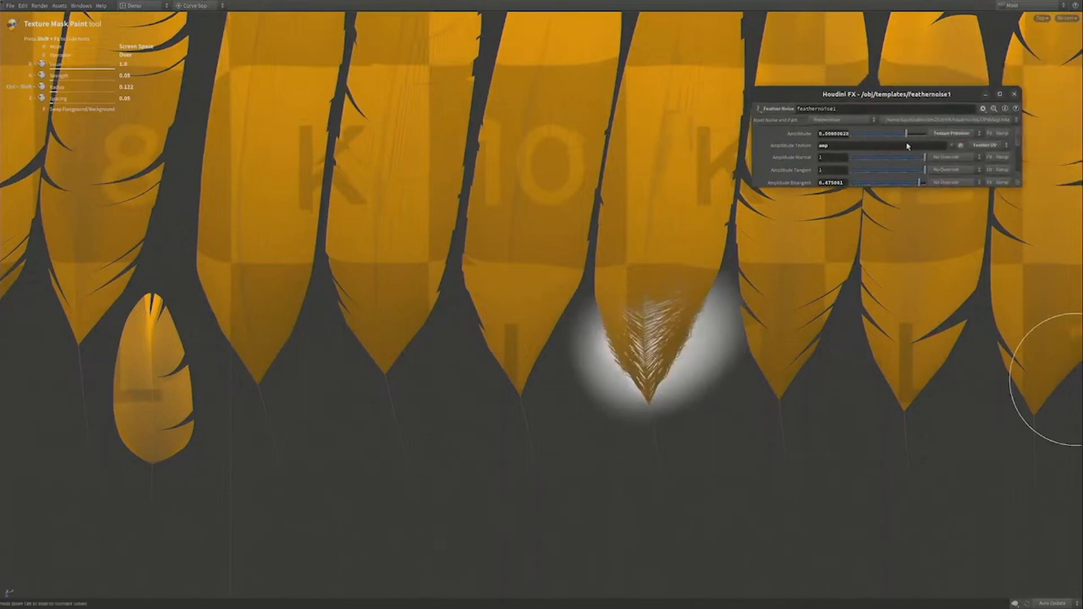
# - Increase the texture-driven Angle of the feather barb bend in guideprocess3, and move its parameter window away
pyautogui.moveTo(952, 97)
pyautogui.mouseDown()
pyautogui.moveTo(1082, 101)
pyautogui.moveTo(943, 109)
pyautogui.mouseUp()
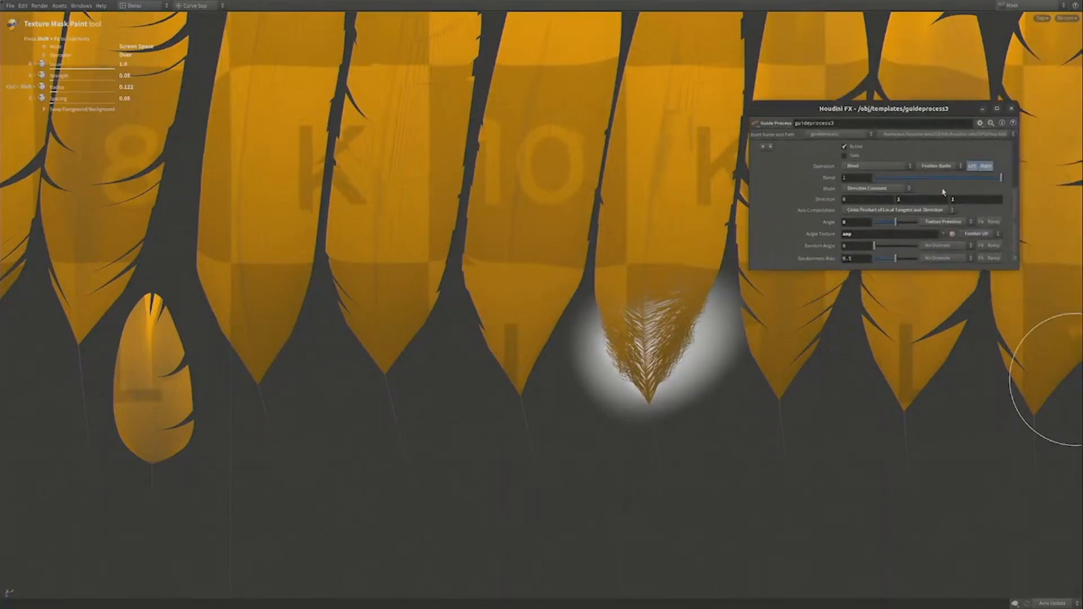
pyautogui.moveTo(895, 223); pyautogui.dragTo(916, 224)
pyautogui.moveTo(881, 110); pyautogui.dragTo(1082, 113)
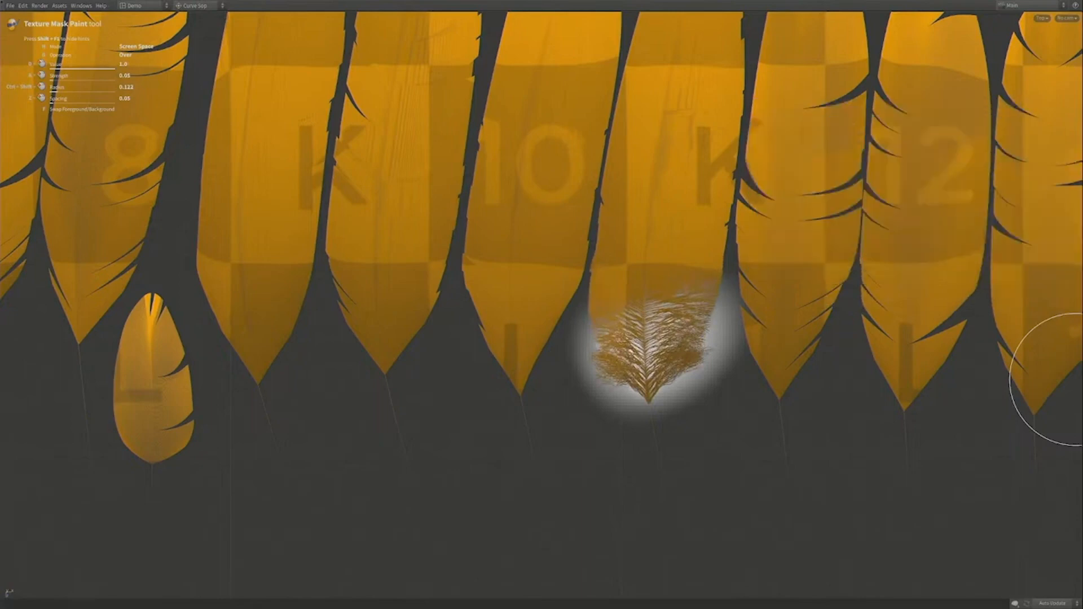
# - Paint the mask onto the bases of feathers 10 and 9 and the small feather below the row
pyautogui.moveTo(548, 362); pyautogui.dragTo(510, 348)
pyautogui.scroll(-5, 507, 350)
pyautogui.keyDown('alt'); pyautogui.moveTo(428, 368); pyautogui.dragTo(644, 454, button='middle'); pyautogui.keyUp('alt')
pyautogui.scroll(-5, 644, 454)
pyautogui.moveTo(615, 424)
pyautogui.mouseDown()
pyautogui.moveTo(587, 464)
pyautogui.moveTo(567, 460)
pyautogui.mouseUp()
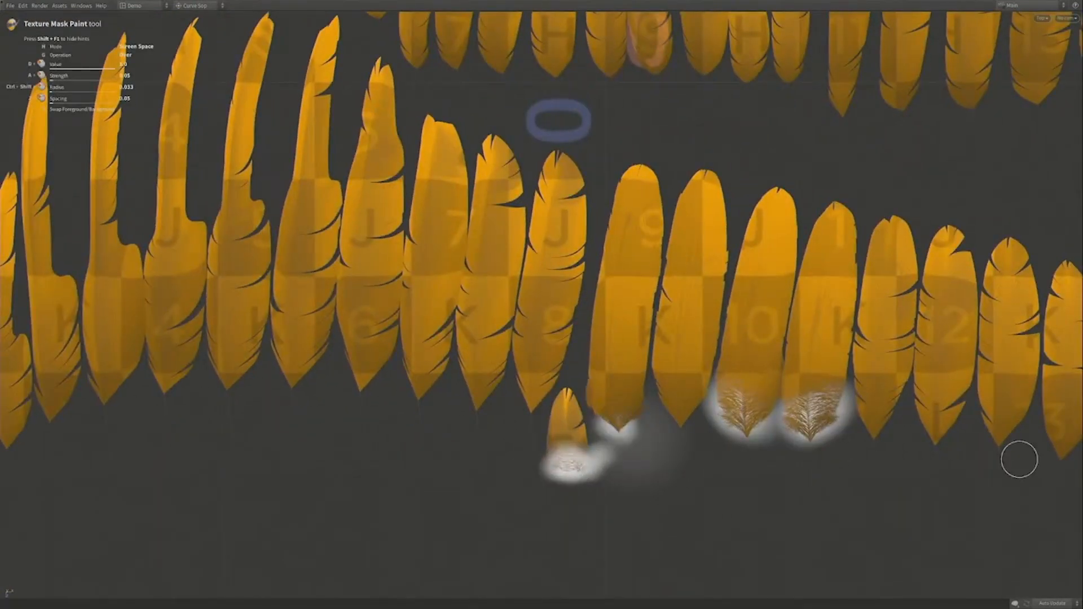
# - Paint the mask in a continuous band along the bases of the long feathers up to feather 8, using a larger brush
pyautogui.moveTo(496, 384)
pyautogui.mouseDown()
pyautogui.moveTo(476, 399)
pyautogui.moveTo(470, 388)
pyautogui.moveTo(133, 387)
pyautogui.moveTo(301, 377)
pyautogui.mouseUp()
pyautogui.scroll(3, 471, 388)
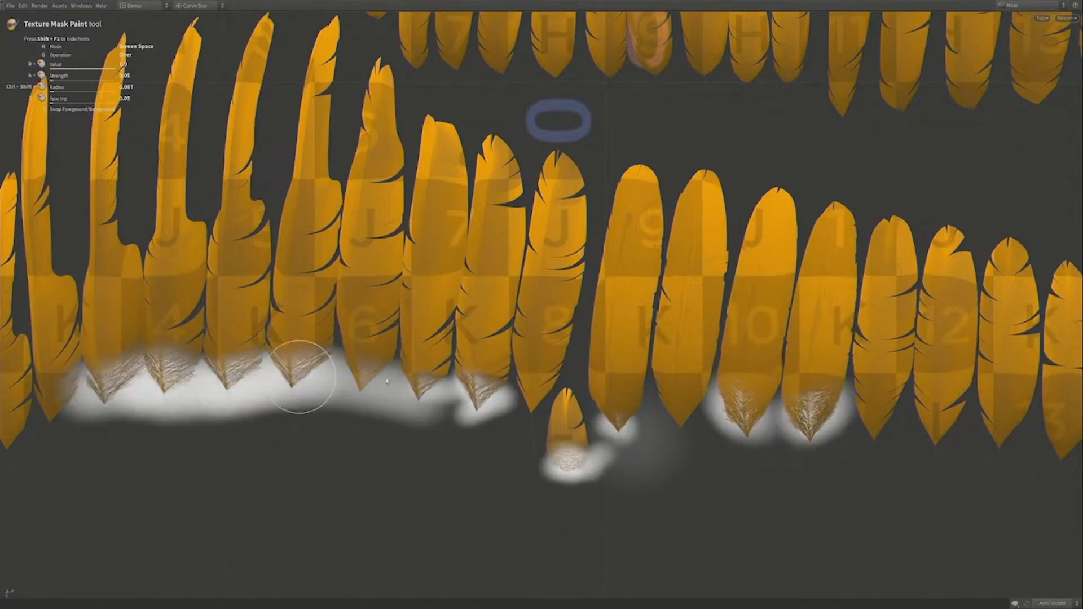
pyautogui.moveTo(387, 381)
pyautogui.mouseDown()
pyautogui.moveTo(435, 399)
pyautogui.moveTo(556, 391)
pyautogui.mouseUp()
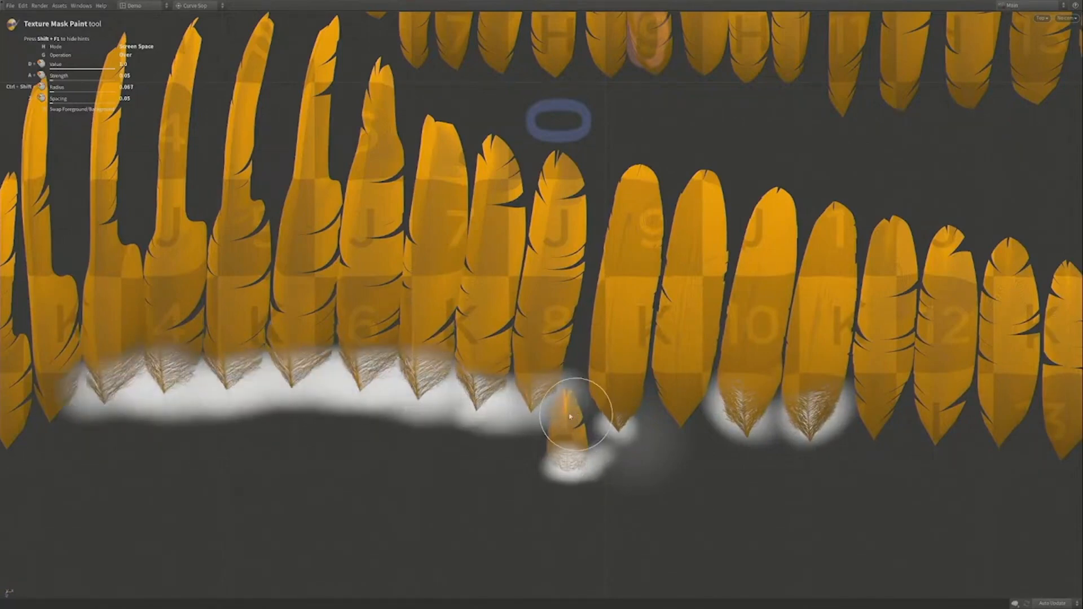
# - Zoom in on further template feathers and dab the mask onto three of them, ending with the view reset
pyautogui.scroll(-2, 665, 349)
pyautogui.keyDown('alt'); pyautogui.moveTo(665, 350); pyautogui.dragTo(543, 387, button='middle'); pyautogui.keyUp('alt')
pyautogui.scroll(5, 543, 387)
pyautogui.scroll(4, 473, 102)
pyautogui.moveTo(480, 85); pyautogui.dragTo(489, 93)
pyautogui.moveTo(626, 79)
pyautogui.mouseDown()
pyautogui.moveTo(572, 90)
pyautogui.moveTo(618, 62)
pyautogui.mouseUp()
pyautogui.moveTo(751, 97); pyautogui.dragTo(743, 93)
pyautogui.moveTo(753, 113)
pyautogui.keyDown('alt'); pyautogui.mouseDown(button='right')
pyautogui.moveTo(682, 191)
pyautogui.moveTo(632, 338)
pyautogui.mouseUp(button='right'); pyautogui.keyUp('alt')
pyautogui.hotkey('space', 'h')
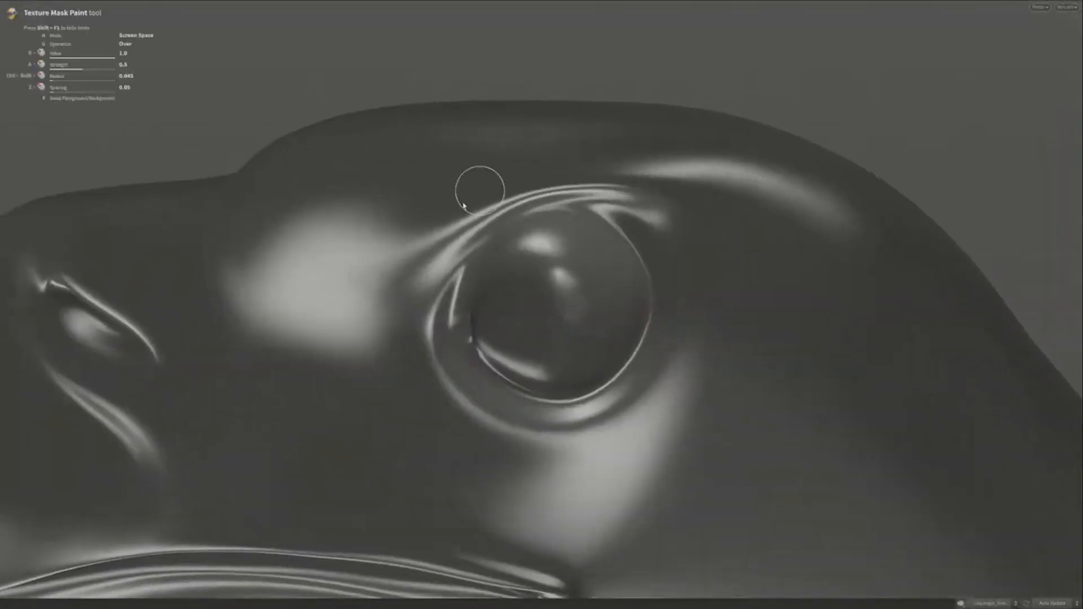
# - Paint the mask in a ring around the bird's eye and widen it across the brow, lore and cheek
pyautogui.moveTo(428, 232)
pyautogui.mouseDown()
pyautogui.moveTo(496, 160)
pyautogui.moveTo(693, 211)
pyautogui.moveTo(633, 438)
pyautogui.moveTo(399, 374)
pyautogui.moveTo(406, 406)
pyautogui.moveTo(435, 400)
pyautogui.mouseUp()
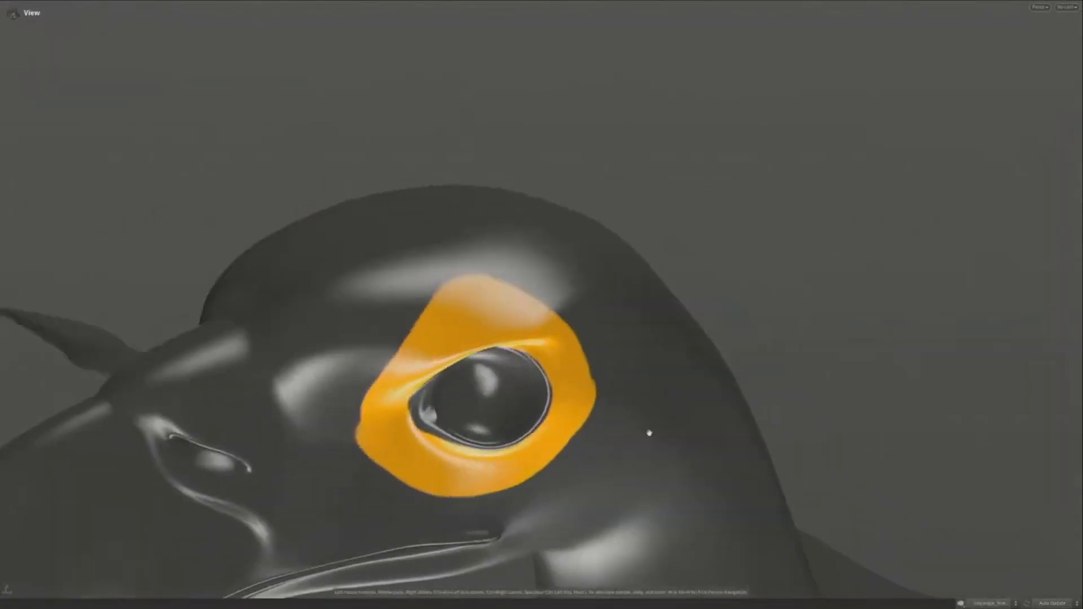
pyautogui.moveTo(338, 445)
pyautogui.mouseDown()
pyautogui.moveTo(435, 496)
pyautogui.moveTo(609, 422)
pyautogui.mouseUp()
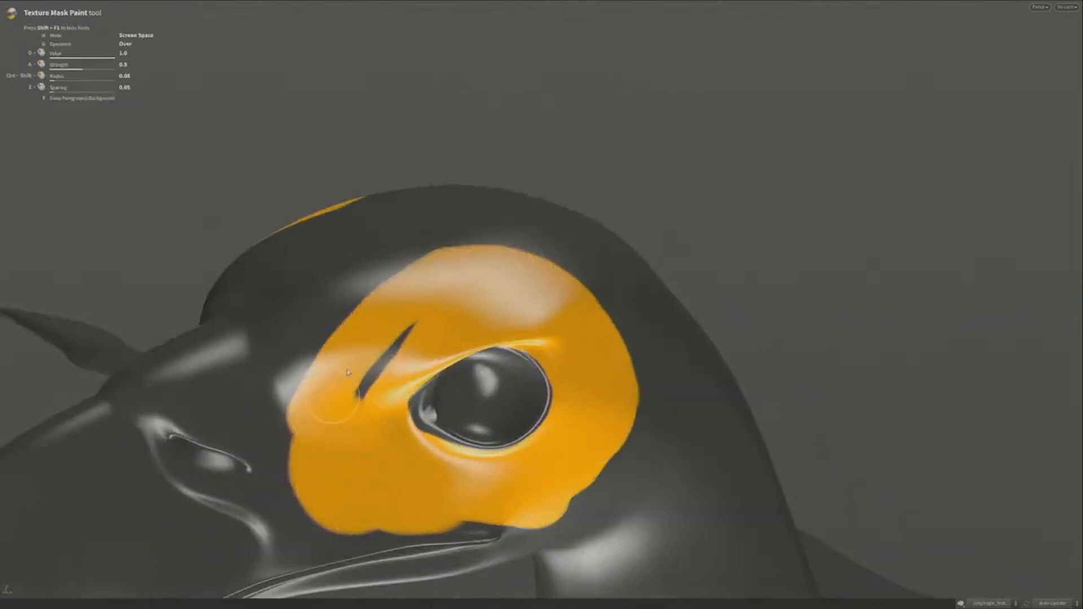
pyautogui.moveTo(389, 360)
pyautogui.mouseDown()
pyautogui.moveTo(321, 442)
pyautogui.moveTo(314, 479)
pyautogui.moveTo(287, 352)
pyautogui.moveTo(314, 271)
pyautogui.moveTo(285, 345)
pyautogui.mouseUp()
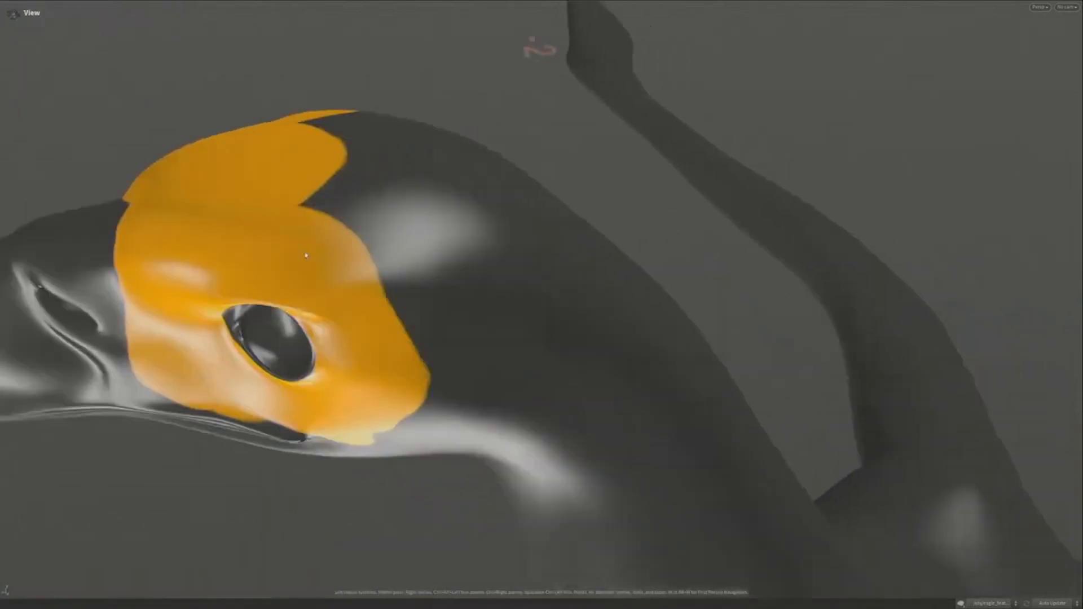
# - Extend the painted mask over the crown and back of the head, and down across the jaw and throat with a 0.061 brush radius
pyautogui.moveTo(399, 272)
pyautogui.mouseDown()
pyautogui.moveTo(376, 223)
pyautogui.moveTo(446, 226)
pyautogui.mouseUp()
pyautogui.moveTo(479, 226); pyautogui.dragTo(513, 261)
pyautogui.moveTo(513, 261); pyautogui.dragTo(542, 294)
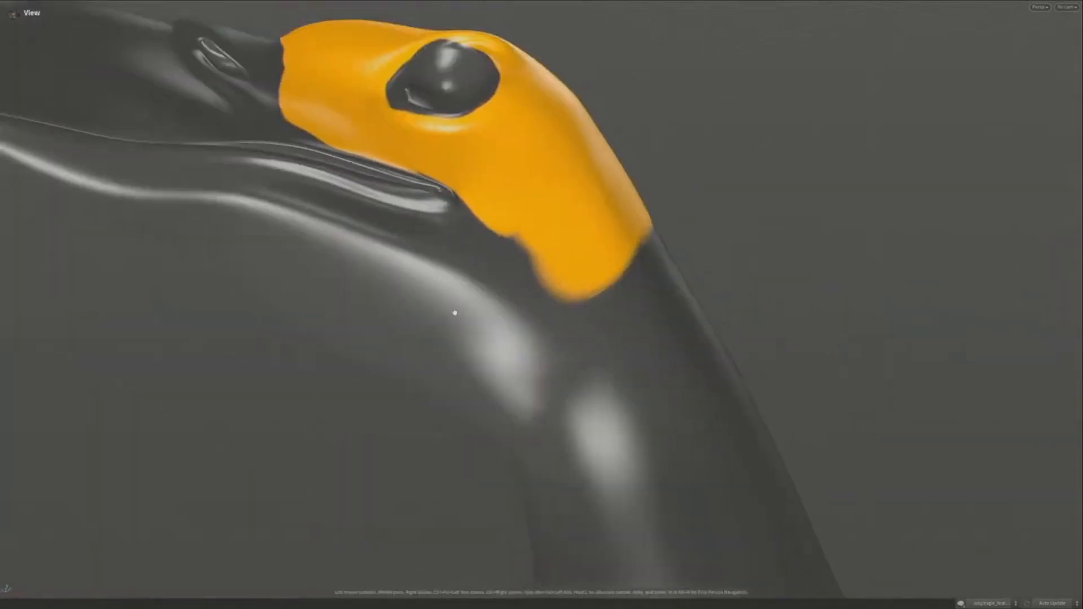
pyautogui.press('Return')
pyautogui.moveTo(496, 217)
pyautogui.mouseDown()
pyautogui.moveTo(395, 225)
pyautogui.moveTo(308, 199)
pyautogui.moveTo(438, 360)
pyautogui.moveTo(459, 368)
pyautogui.moveTo(347, 254)
pyautogui.mouseUp()
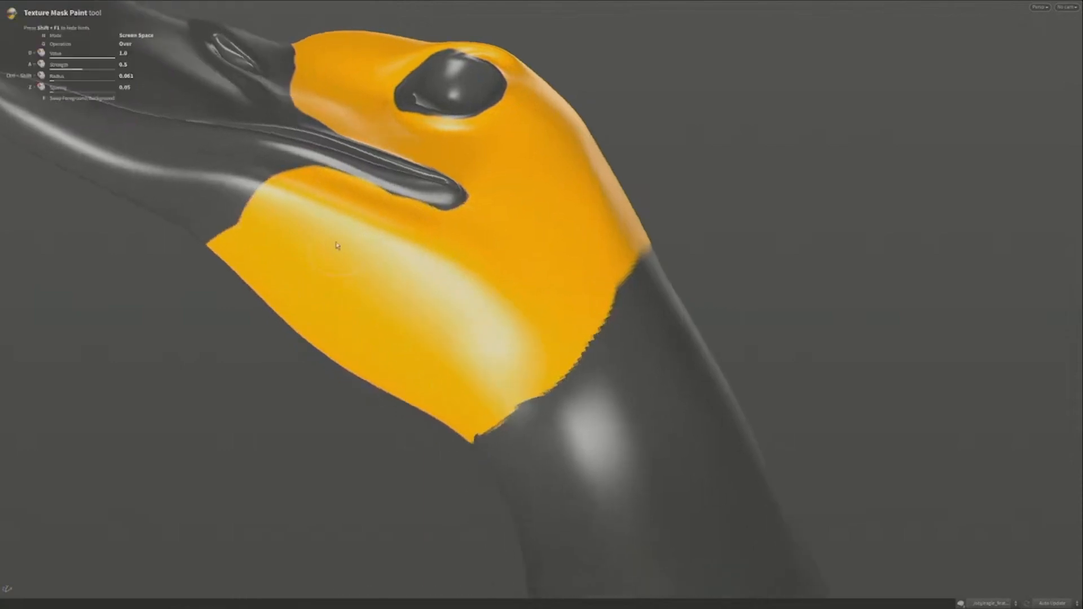
# - Reduce the brush radius to 0.027 and erase the mask along the lower beak and the front edge of the throat
pyautogui.scroll(-8, 337, 245)
pyautogui.moveTo(277, 174)
pyautogui.keyDown('ctrl'); pyautogui.mouseDown()
pyautogui.moveTo(333, 217)
pyautogui.moveTo(296, 183)
pyautogui.moveTo(254, 197)
pyautogui.mouseUp(); pyautogui.keyUp('ctrl')
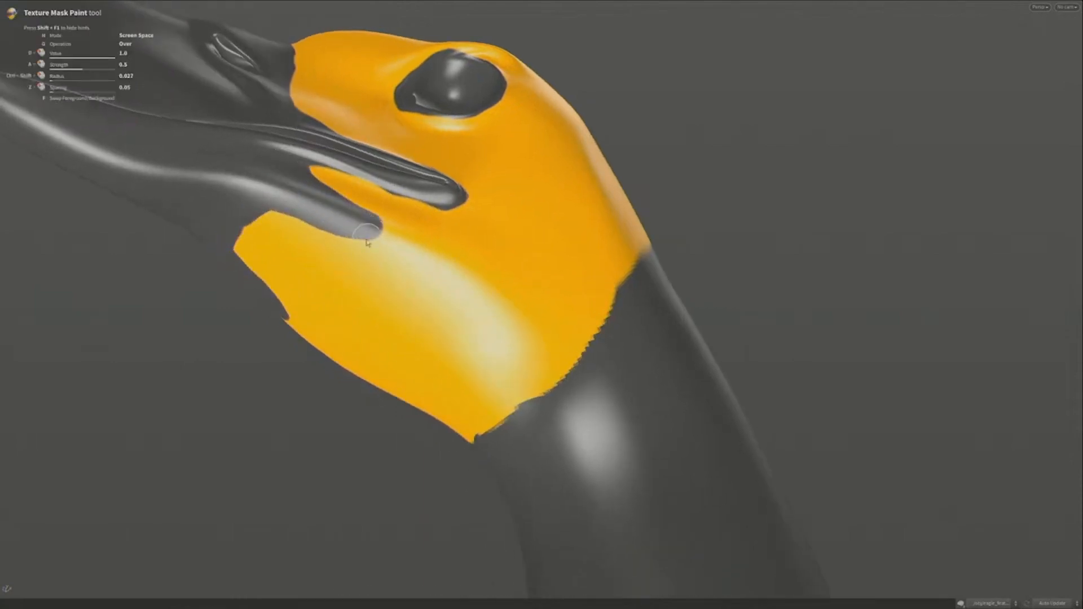
pyautogui.keyDown('alt'); pyautogui.moveTo(702, 214); pyautogui.dragTo(833, 413); pyautogui.keyUp('alt')
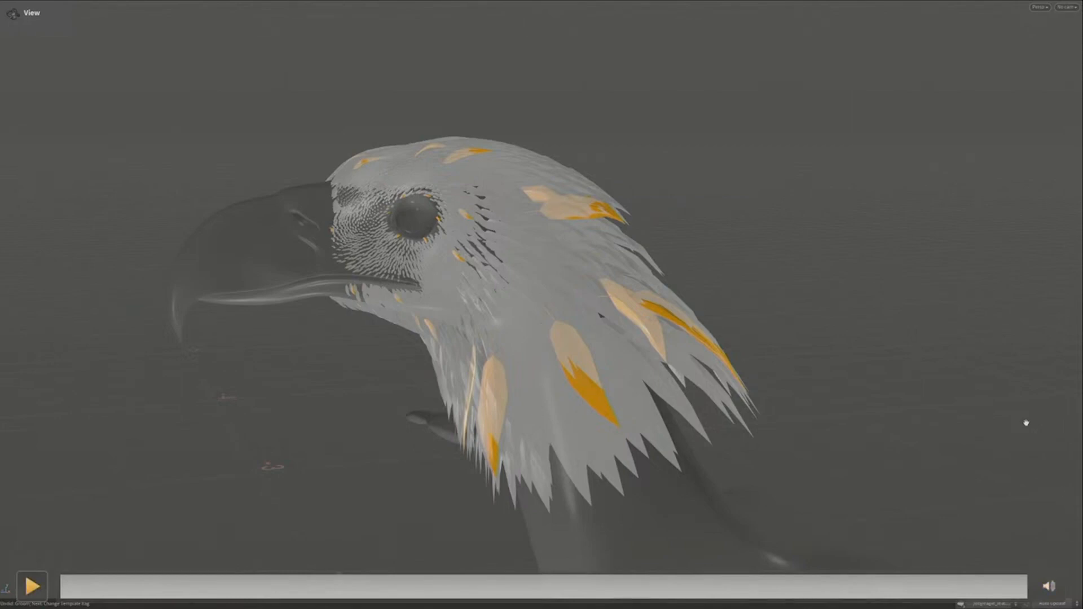
pyautogui.click(32, 587)
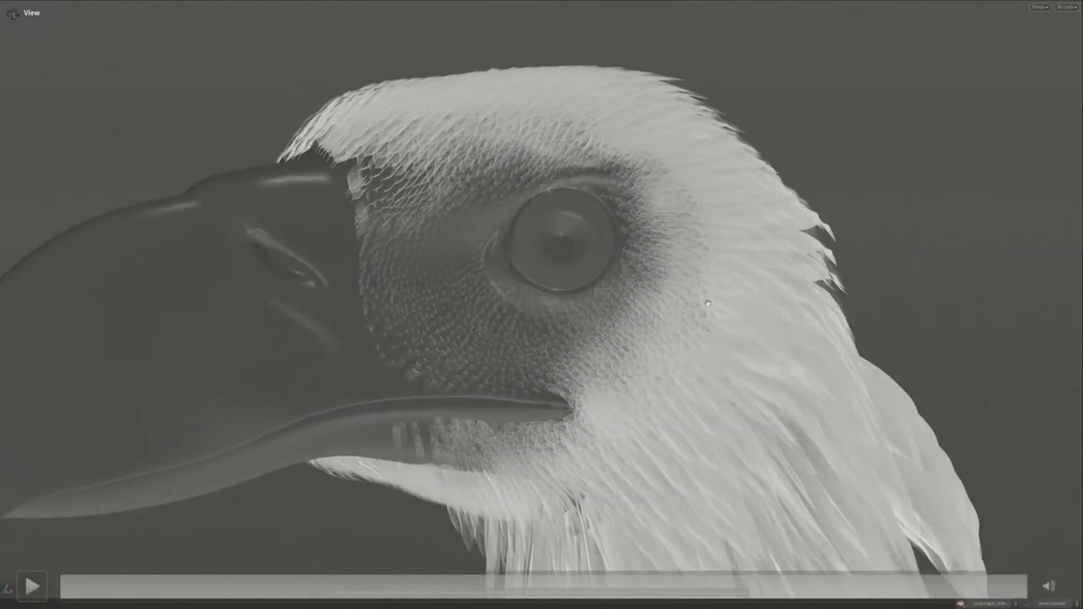
pyautogui.click(33, 587)
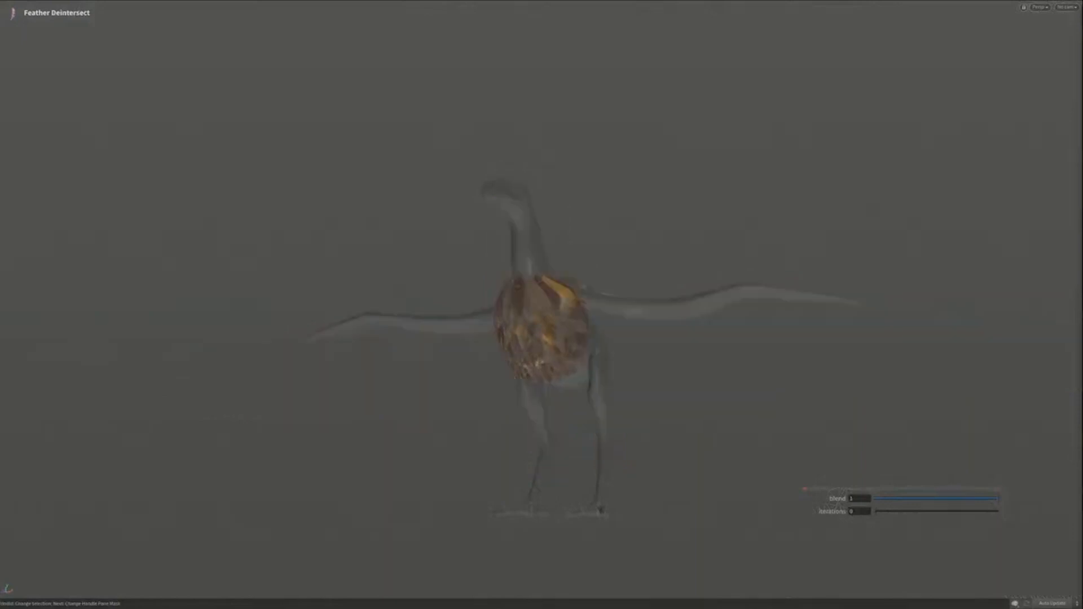
# - Set the Feather Deintersect iterations to 9 for the torso feathers and scrub the blend, leaving it at full strength
pyautogui.press('Escape')
pyautogui.moveTo(609, 322); pyautogui.dragTo(1031, 176, button='right')
pyautogui.press('Return')
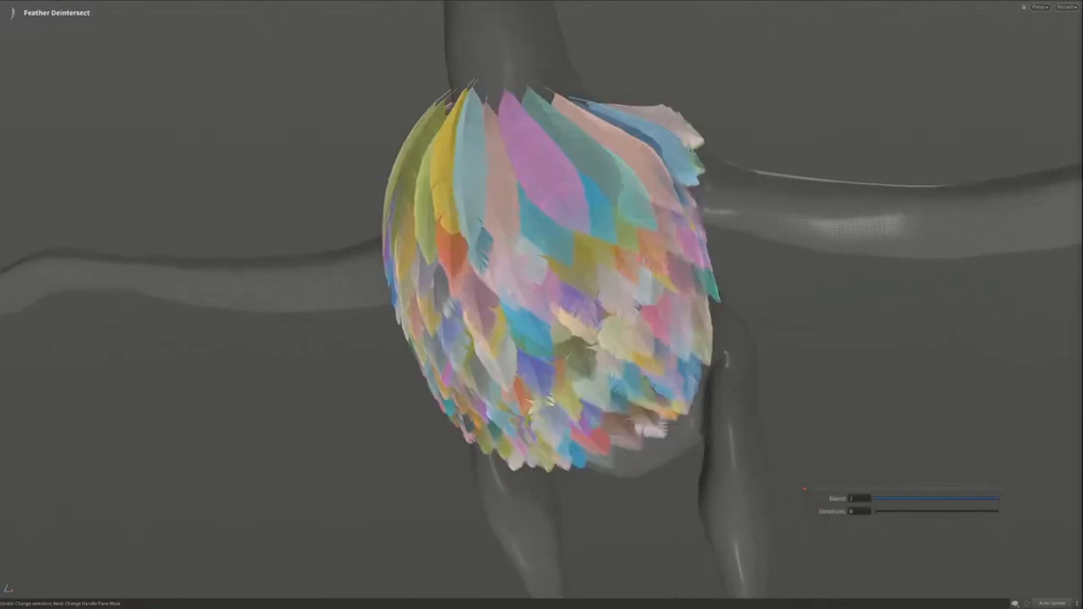
pyautogui.moveTo(876, 514); pyautogui.dragTo(992, 510)
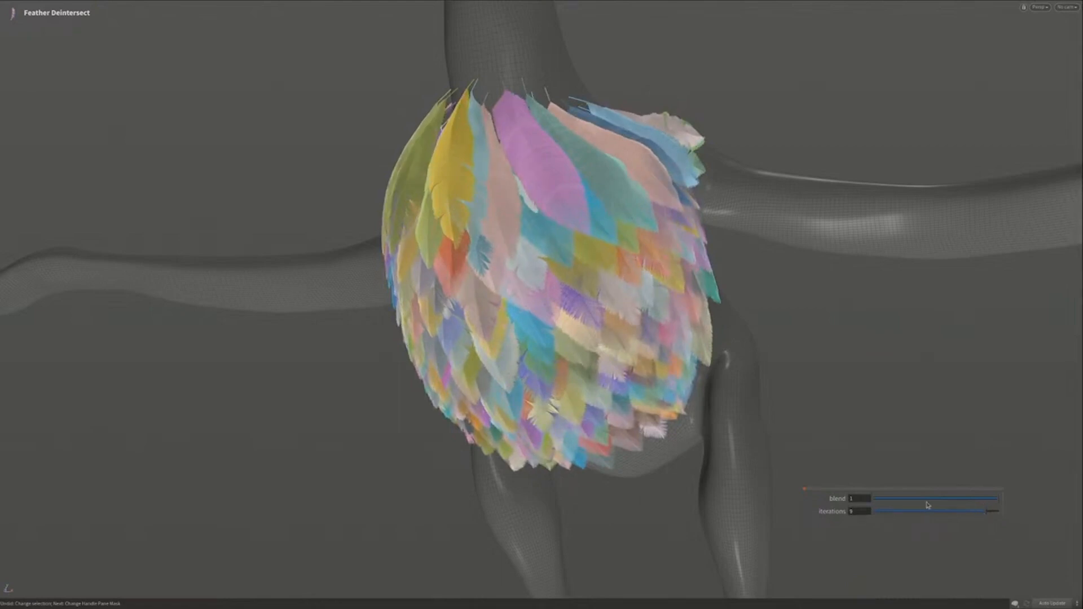
pyautogui.moveTo(928, 505); pyautogui.dragTo(1037, 516)
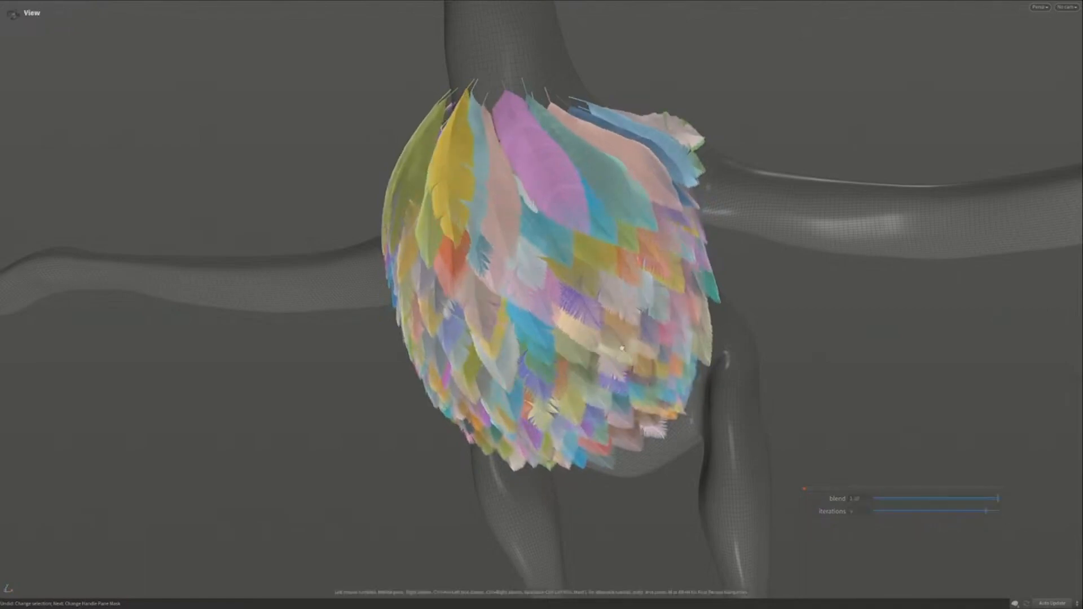
# - Examine the layering of the deintersected torso feathers from close up
pyautogui.keyDown('alt'); pyautogui.moveTo(623, 349); pyautogui.dragTo(607, 329); pyautogui.keyUp('alt')
pyautogui.keyDown('alt'); pyautogui.moveTo(607, 329); pyautogui.dragTo(638, 277, button='right'); pyautogui.keyUp('alt')
pyautogui.moveTo(638, 277); pyautogui.dragTo(783, 249)
pyautogui.moveTo(783, 249); pyautogui.dragTo(552, 370, button='right')
pyautogui.press('space')
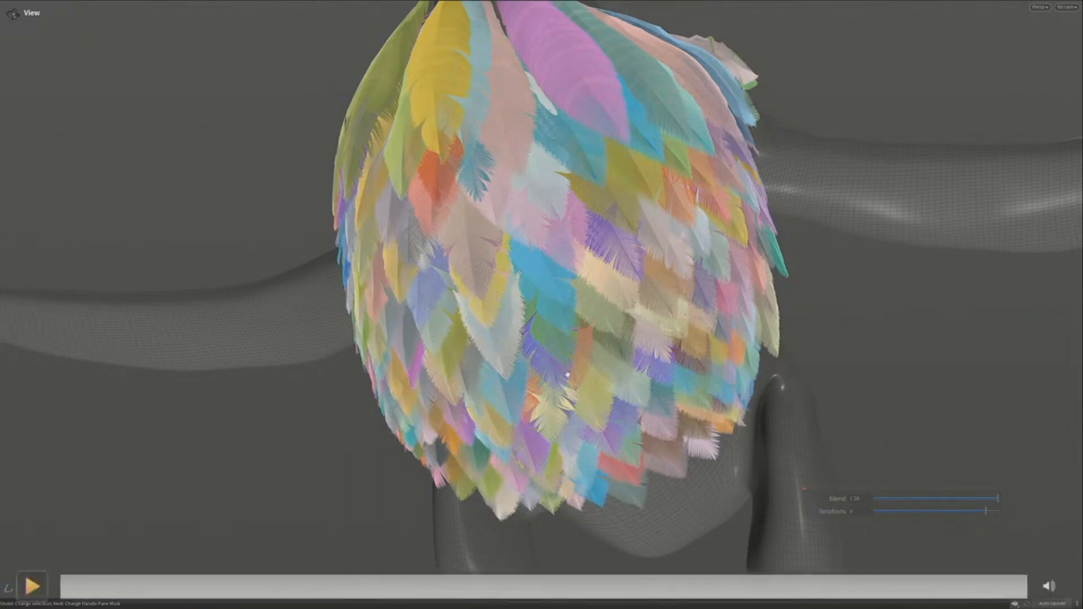
pyautogui.press('space')
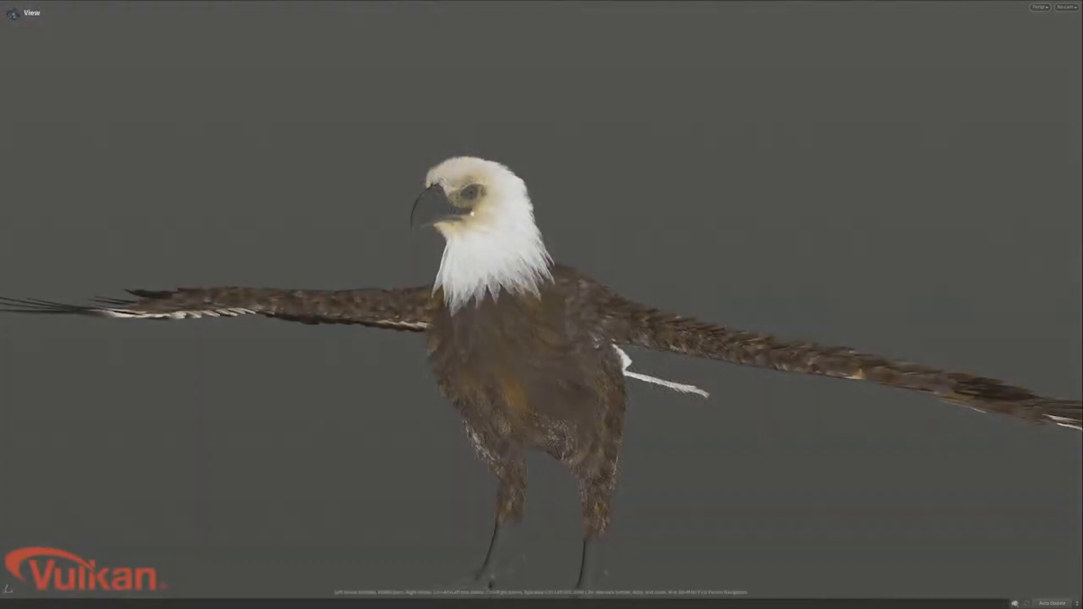
# - Examine the fully feathered eagle up close, covering the face, neck, chest, legs and wings
pyautogui.moveTo(481, 207); pyautogui.dragTo(705, 49, button='right')
pyautogui.moveTo(488, 174); pyautogui.dragTo(715, 0, button='right')
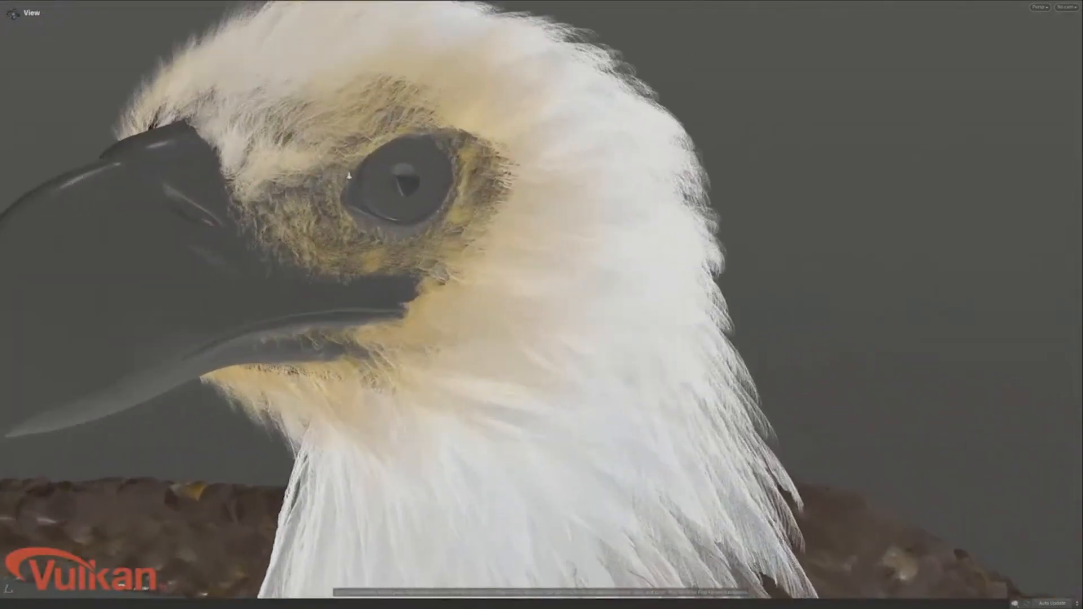
pyautogui.moveTo(348, 176); pyautogui.dragTo(412, 131, button='right')
pyautogui.moveTo(469, 196); pyautogui.dragTo(439, 164, button='middle')
pyautogui.moveTo(661, 577); pyautogui.dragTo(536, 186, button='middle')
pyautogui.moveTo(882, 465); pyautogui.dragTo(732, 329, button='middle')
pyautogui.moveTo(685, 278); pyautogui.dragTo(500, 350, button='right')
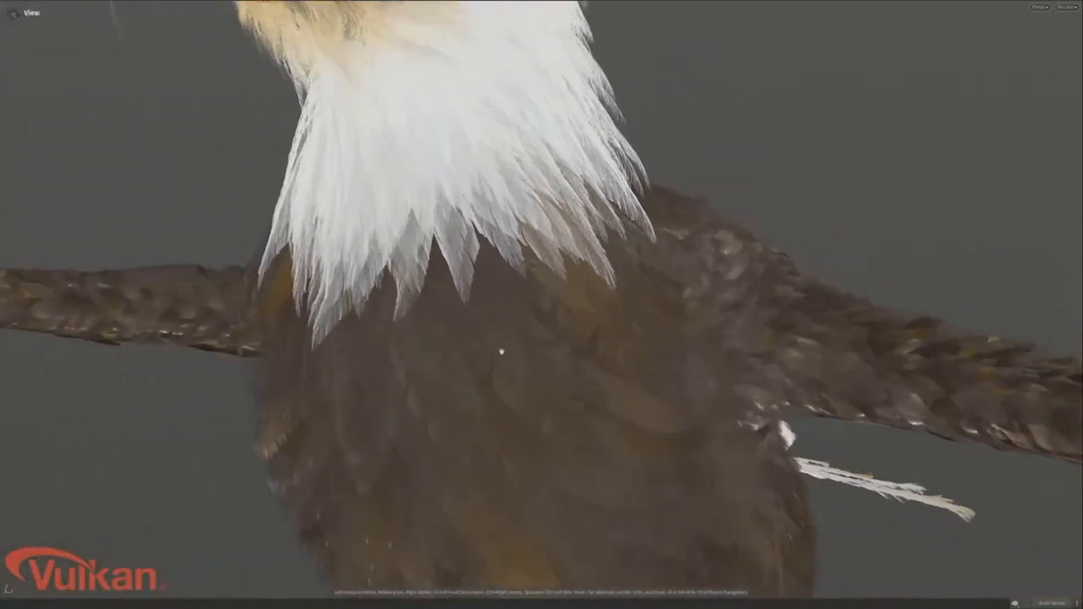
pyautogui.moveTo(501, 350); pyautogui.dragTo(609, 313)
pyautogui.moveTo(716, 364); pyautogui.dragTo(663, 44, button='middle')
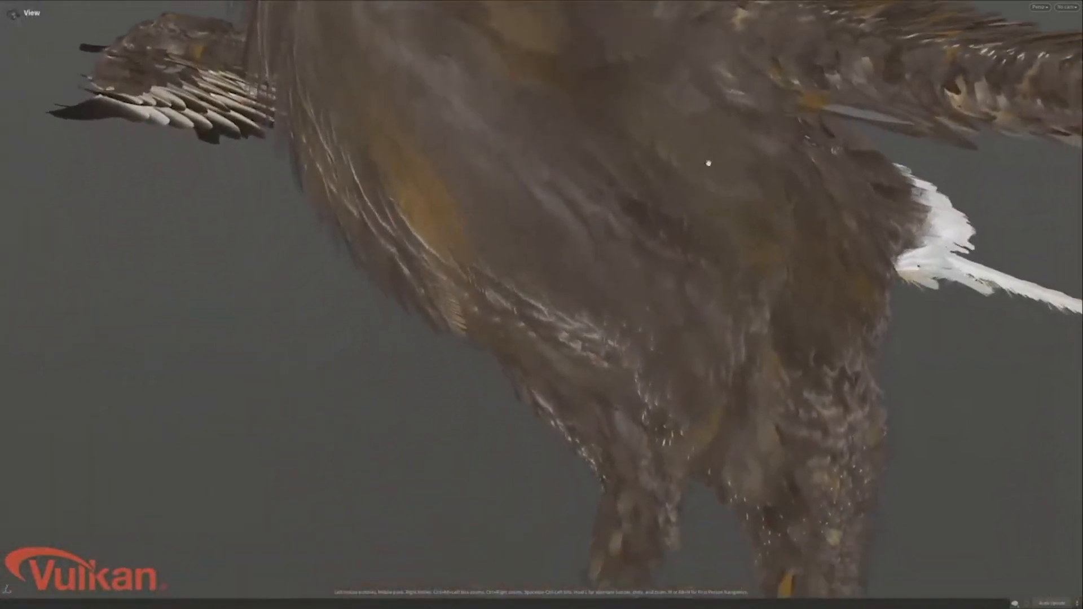
pyautogui.moveTo(716, 232); pyautogui.dragTo(925, 451, button='middle')
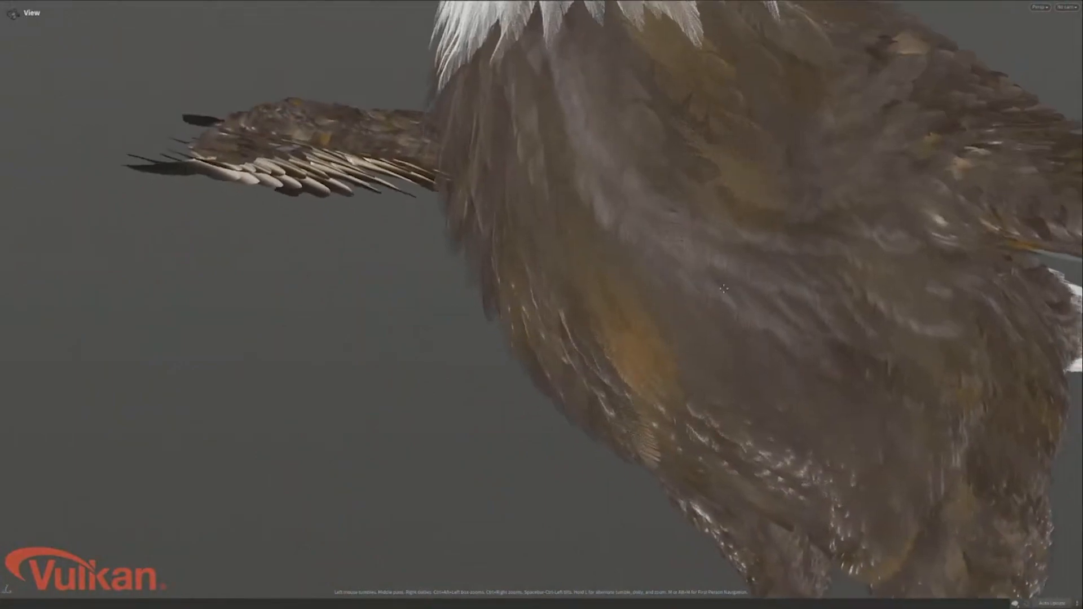
pyautogui.moveTo(626, 96); pyautogui.dragTo(688, 317, button='middle')
pyautogui.moveTo(689, 317); pyautogui.dragTo(609, 361, button='right')
pyautogui.moveTo(748, 363); pyautogui.dragTo(688, 305, button='middle')
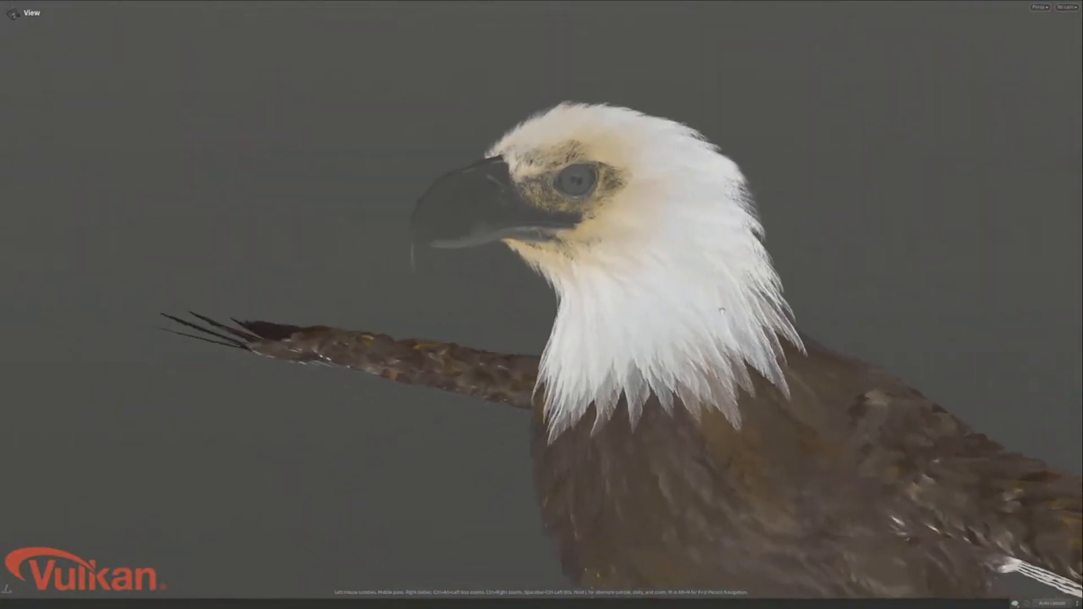
# - Adjust the Amplitude and Offset of the angle noise in attribnoise1, and close its parameter window
pyautogui.hotkey('alt', 'Tab')
pyautogui.keyDown('alt'); pyautogui.moveTo(862, 209); pyautogui.dragTo(890, 190); pyautogui.keyUp('alt')
pyautogui.moveTo(791, 192); pyautogui.dragTo(1042, 326, button='middle')
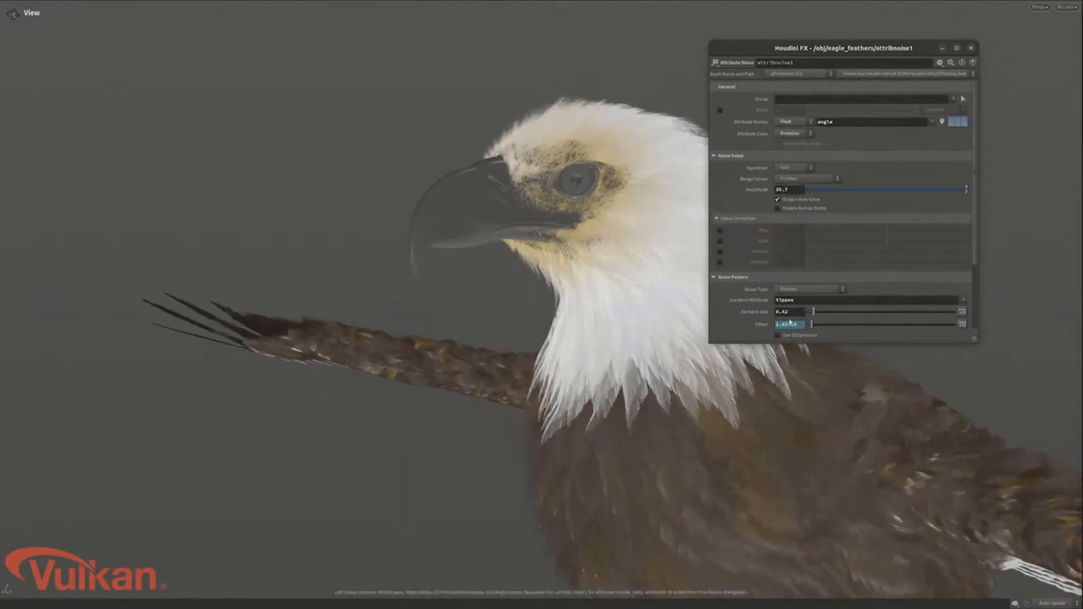
pyautogui.moveTo(788, 313)
pyautogui.mouseDown(button='middle')
pyautogui.moveTo(742, 309)
pyautogui.moveTo(790, 313)
pyautogui.mouseUp(button='middle')
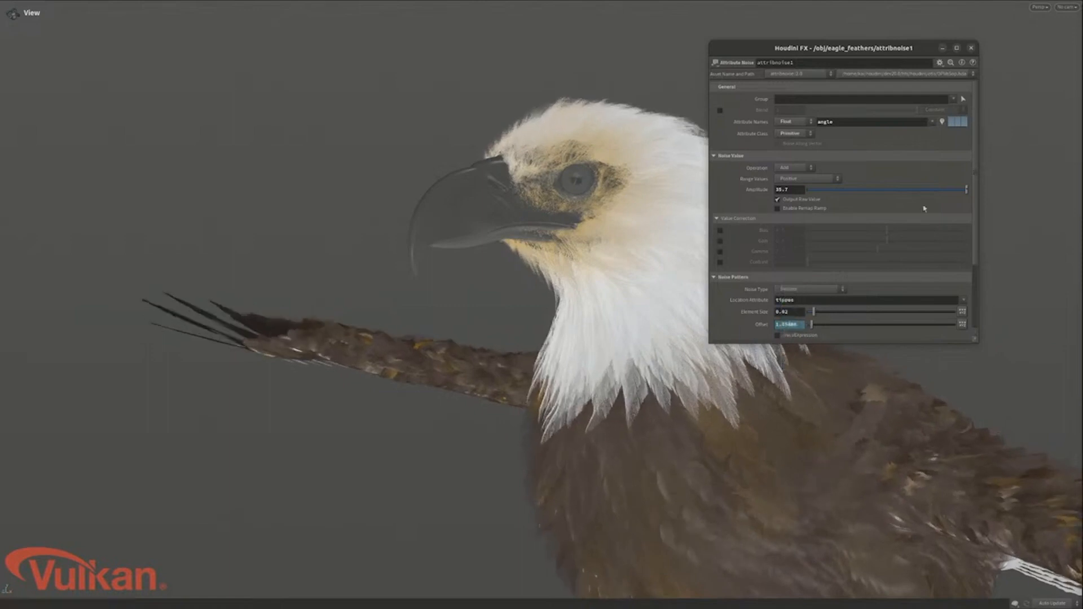
pyautogui.click(971, 47)
# - Examine the fine feathers around the eagle's eye and along the edge of the beak
pyautogui.moveTo(643, 154); pyautogui.dragTo(663, 144)
pyautogui.moveTo(666, 141); pyautogui.dragTo(790, 34, button='right')
pyautogui.moveTo(502, 220); pyautogui.dragTo(592, 168, button='right')
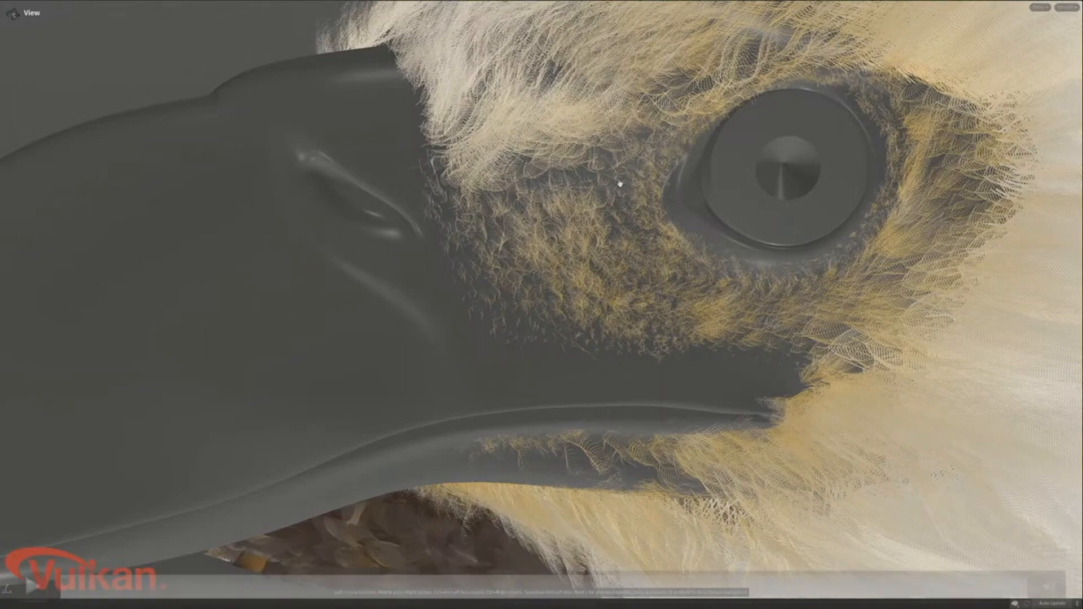
pyautogui.click(32, 586)
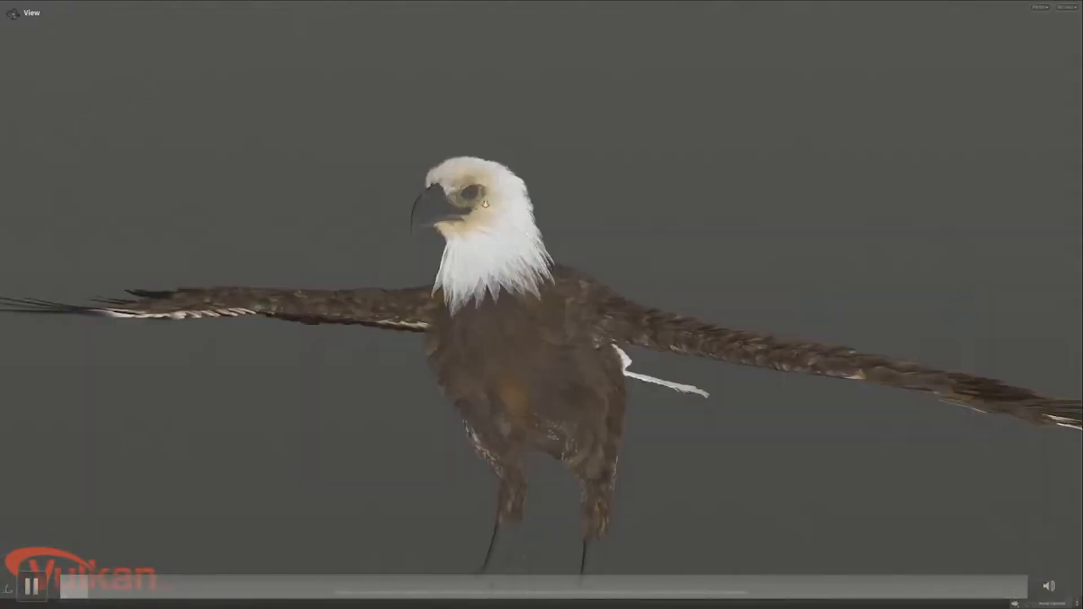